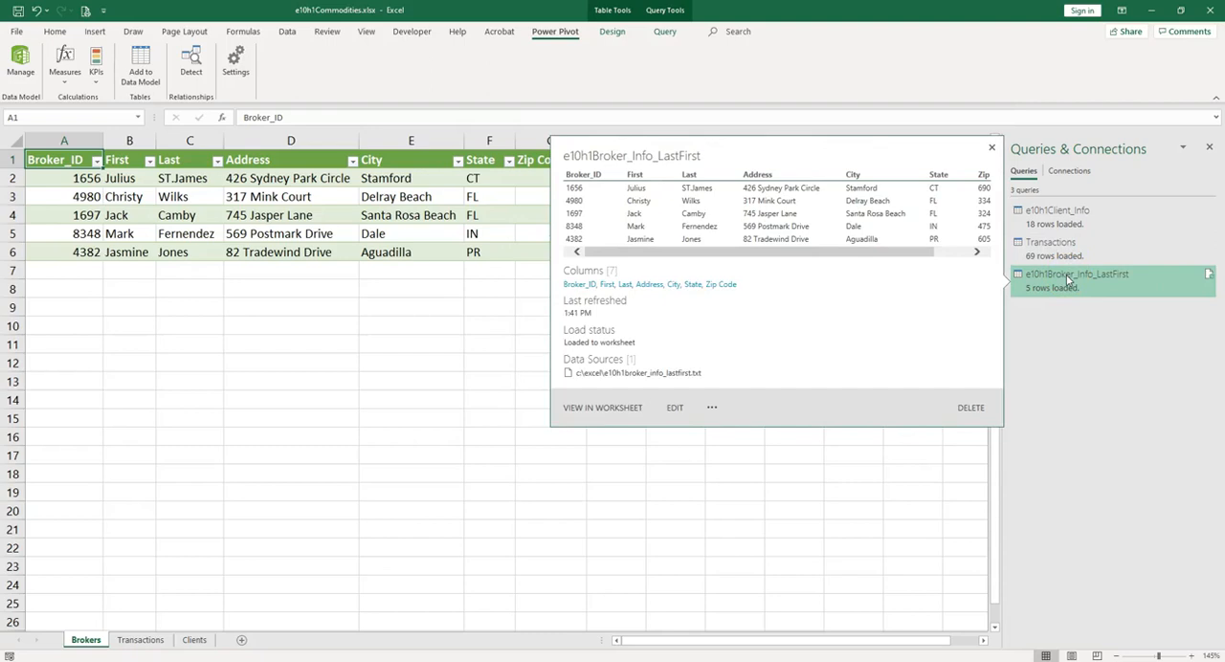
Step: Examine the loaded queries and compare the Broker_ID values on the Brokers sheet with the Broker_ID column on the Transactions sheet
left_click(1050, 222)
left_click(1043, 253)
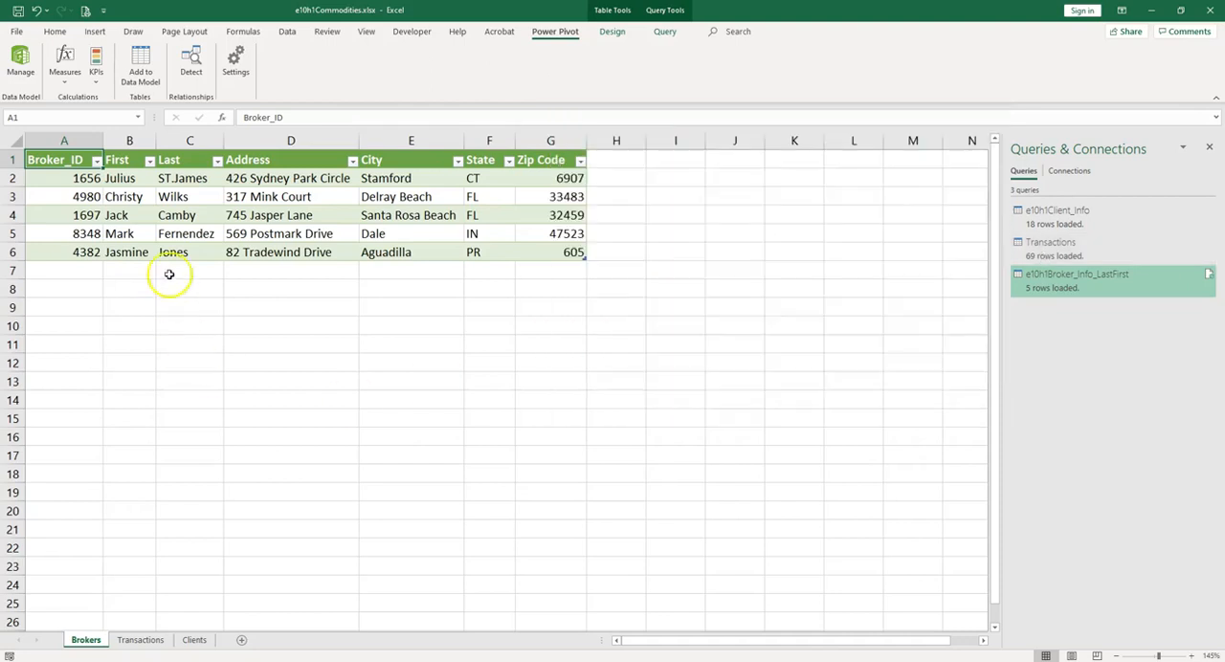
left_click_drag(82, 178, 307, 257)
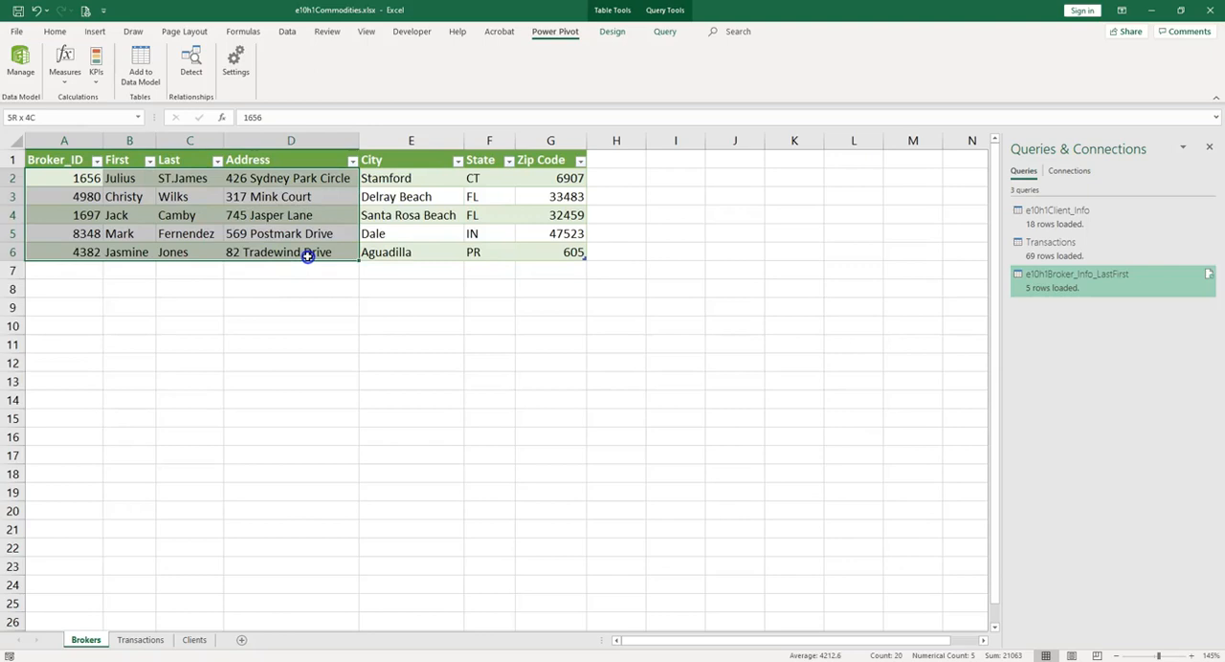
left_click(82, 174)
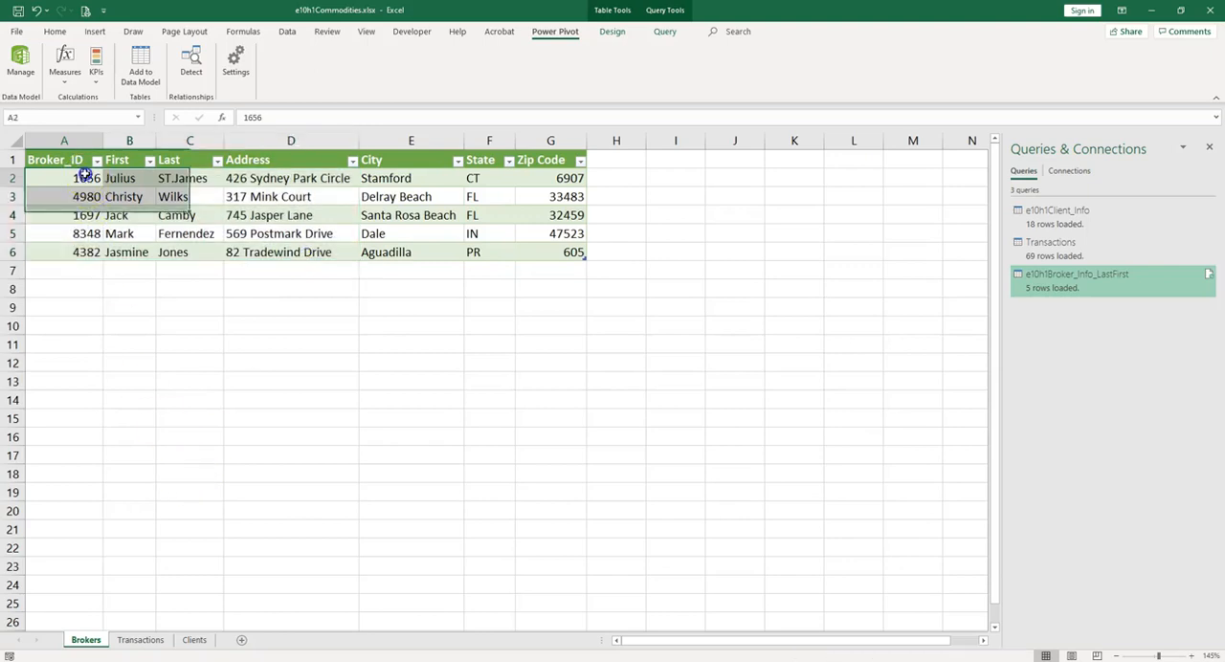
left_click(139, 640)
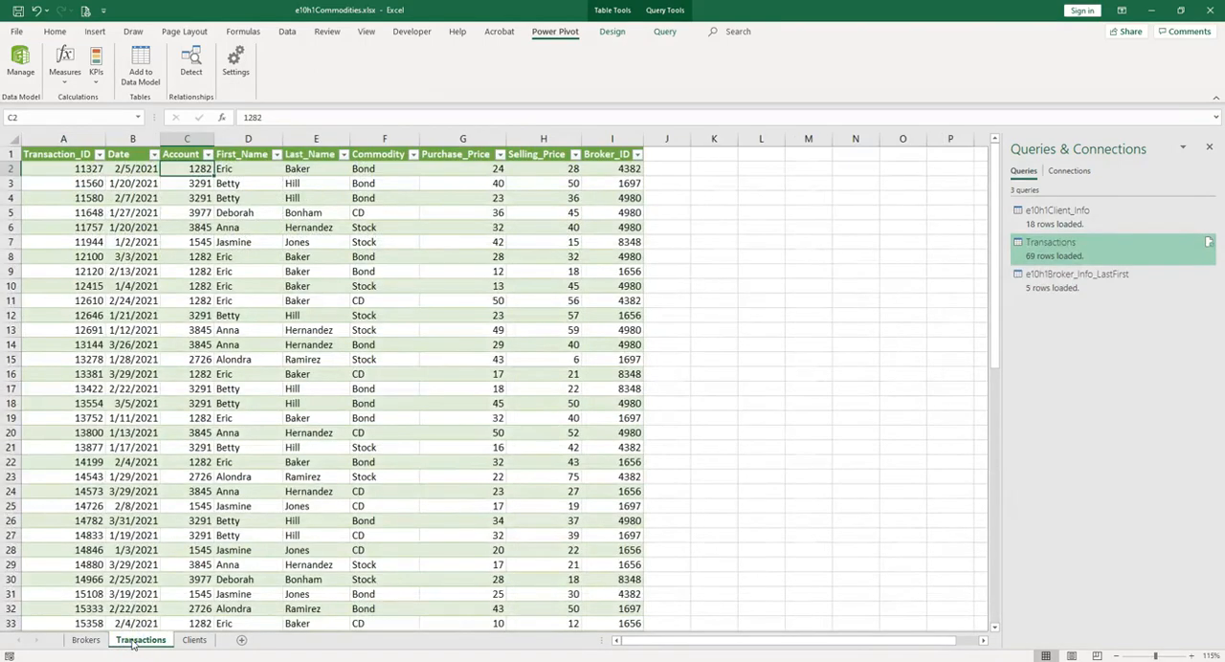
left_click_drag(620, 169, 619, 571)
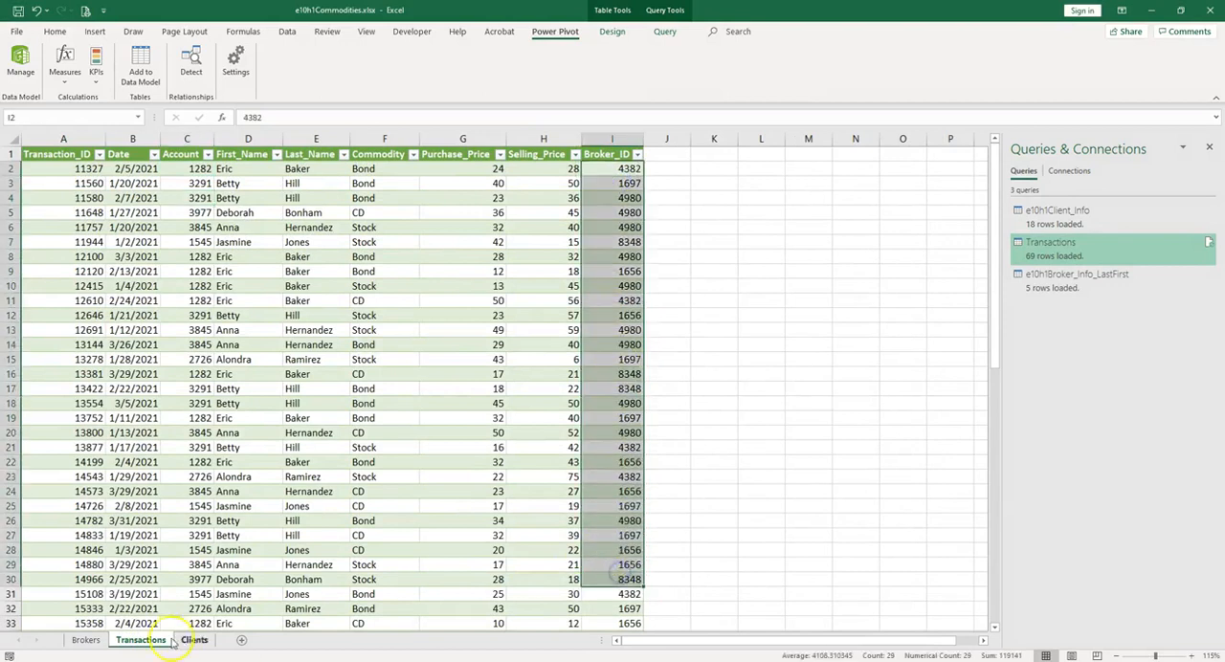
left_click(86, 640)
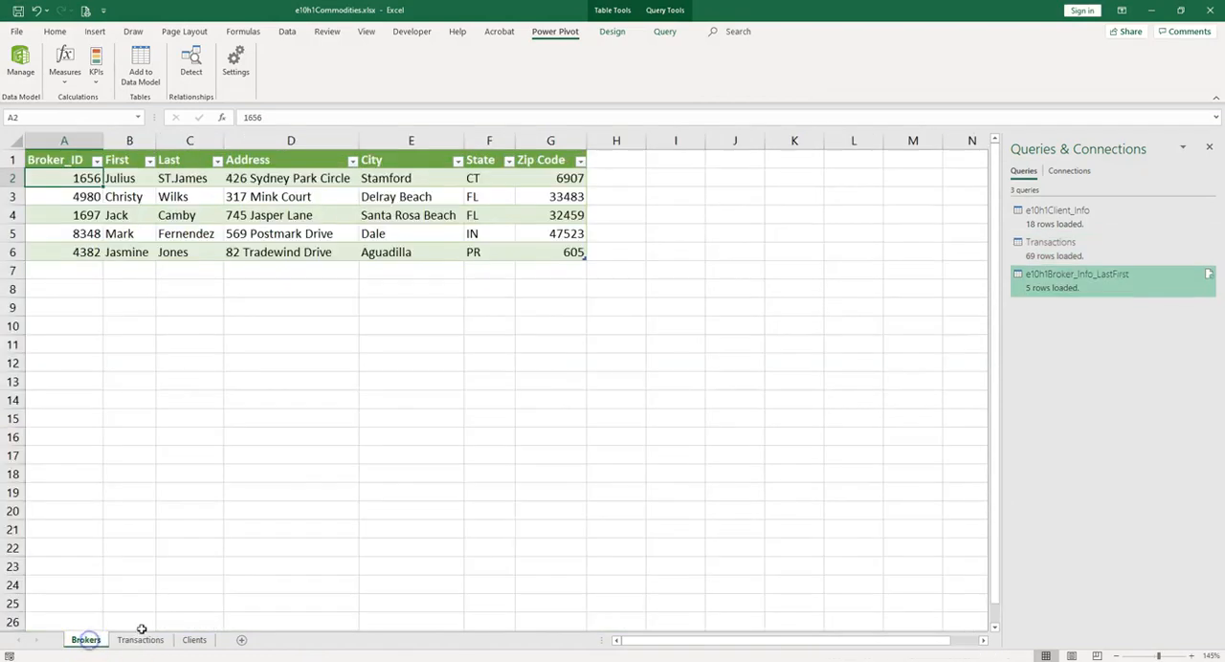
left_click(141, 639)
left_click(89, 641)
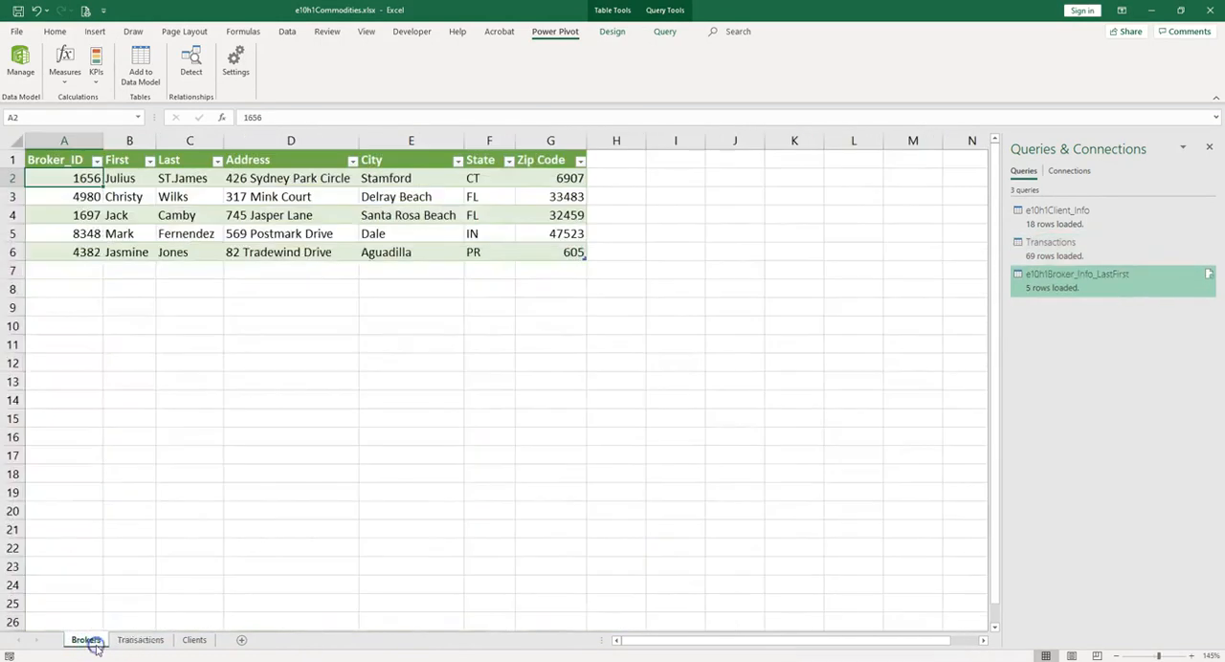
left_click(134, 642)
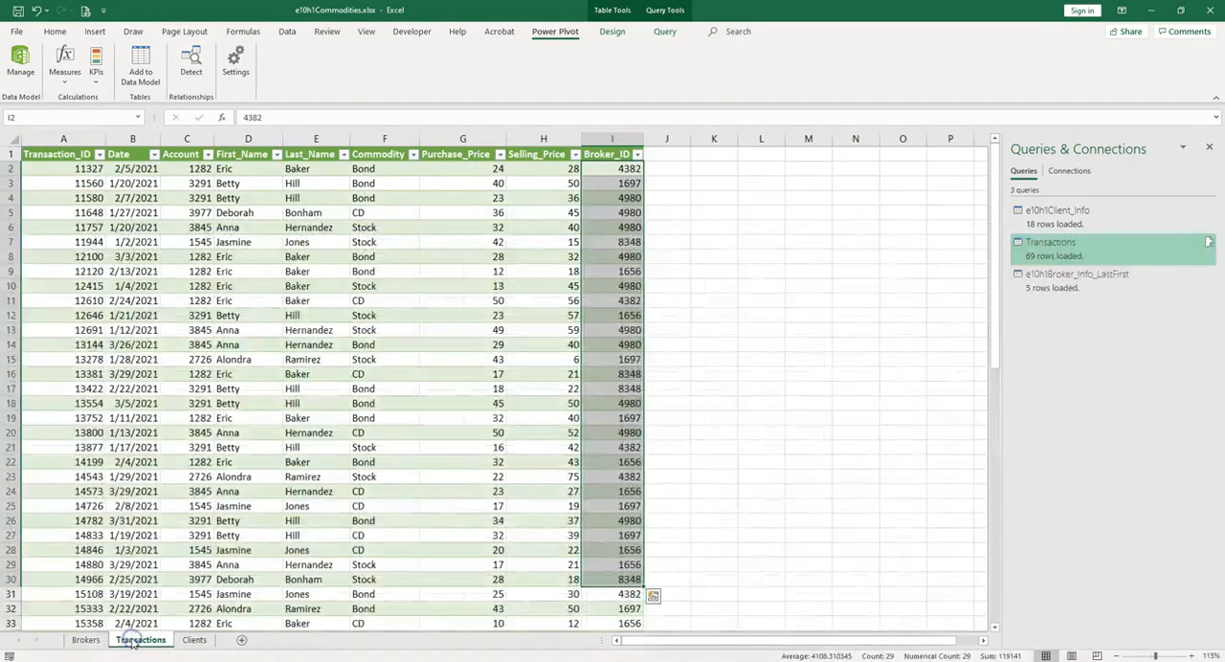
Step: Compare the Account column and client names on the Clients sheet with those on the Transactions sheet
left_click(183, 641)
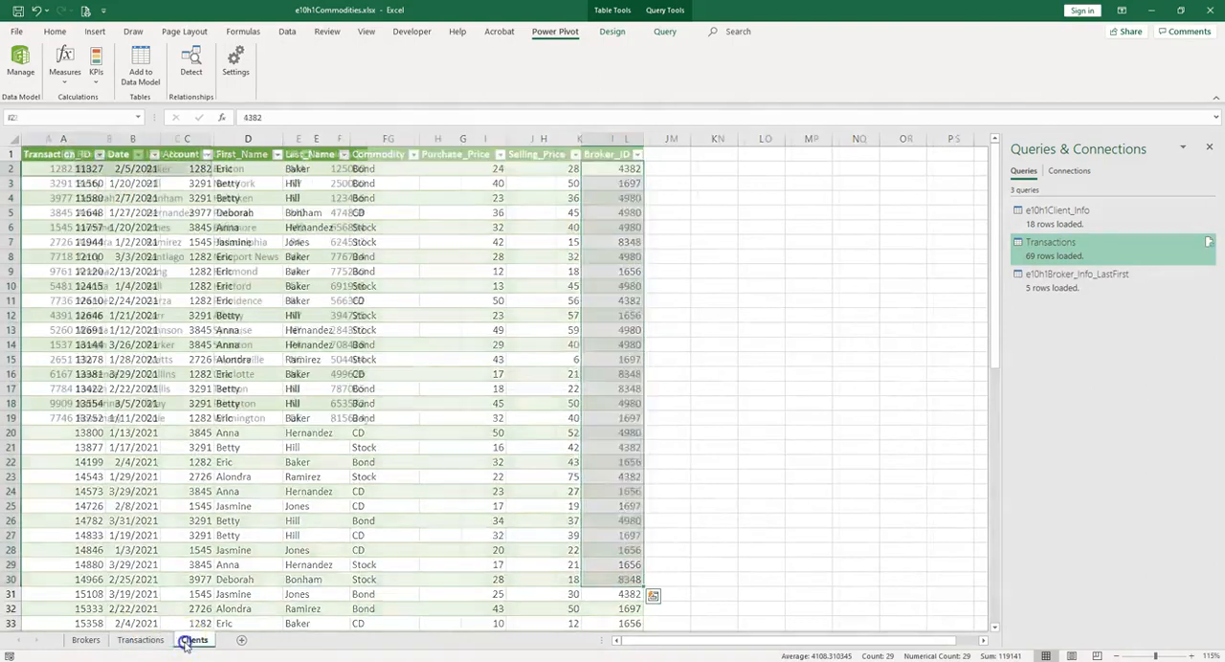
left_click_drag(43, 168, 178, 242)
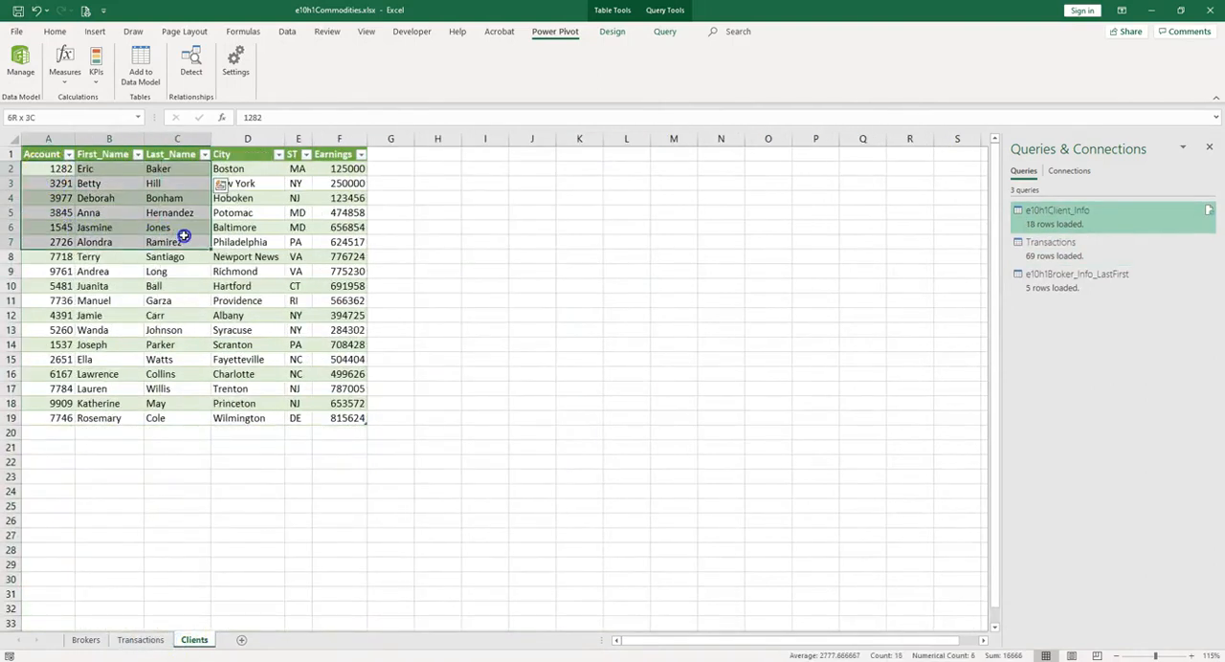
left_click(63, 170)
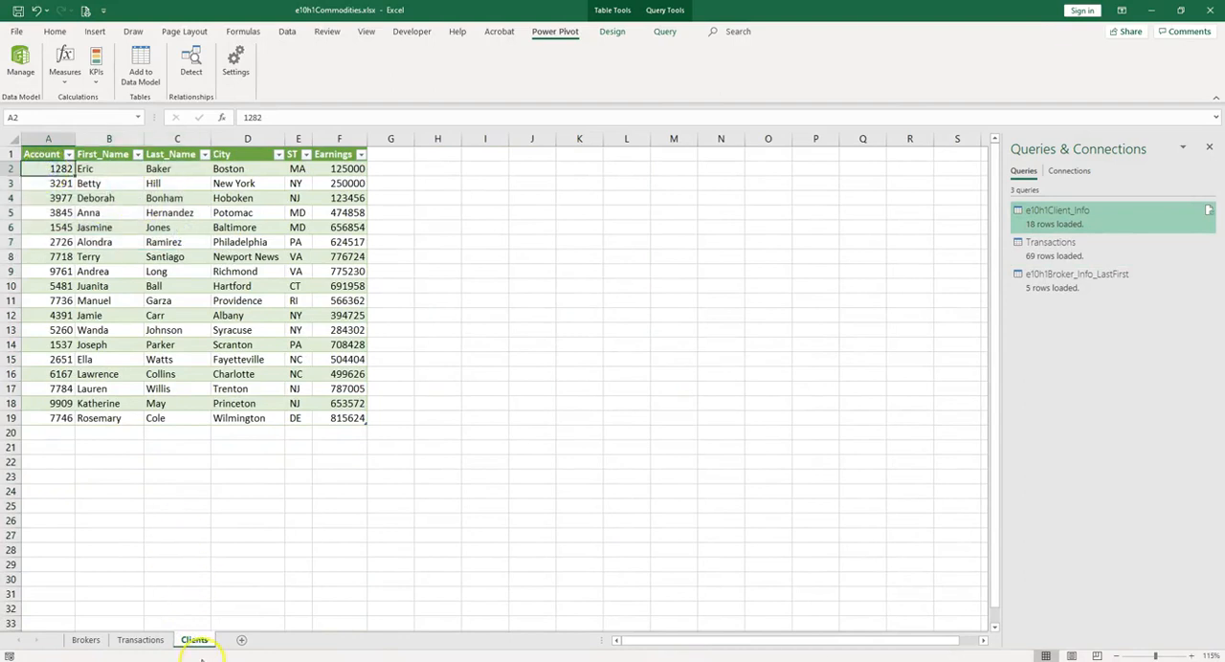
left_click(159, 643)
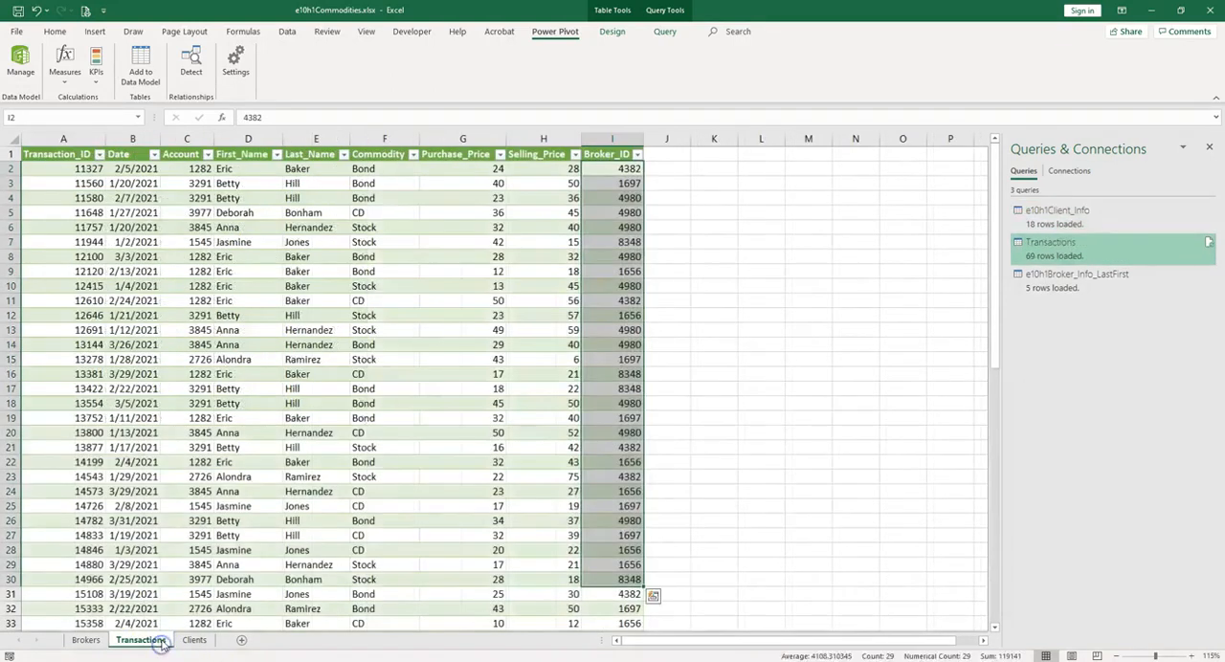
left_click_drag(199, 169, 316, 168)
left_click_drag(196, 169, 200, 522)
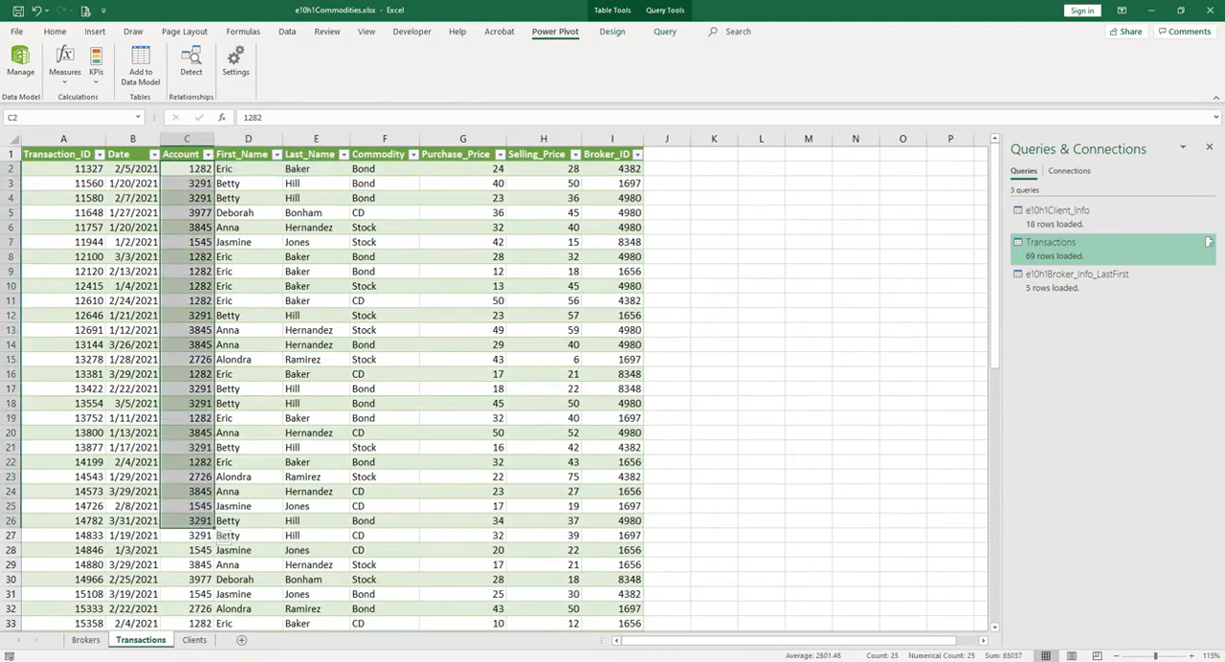
left_click(193, 168)
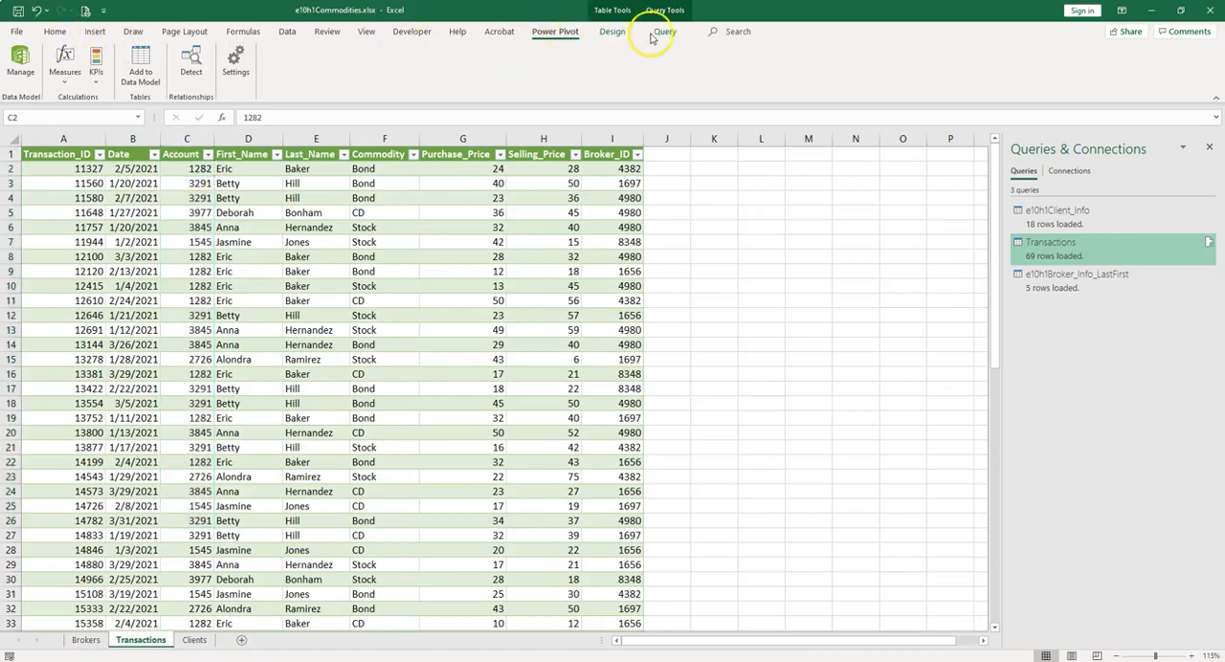
Step: Search for the COM Add-ins settings and check whether the Microsoft Power Pivot for Excel add-in is enabled
left_click(725, 32)
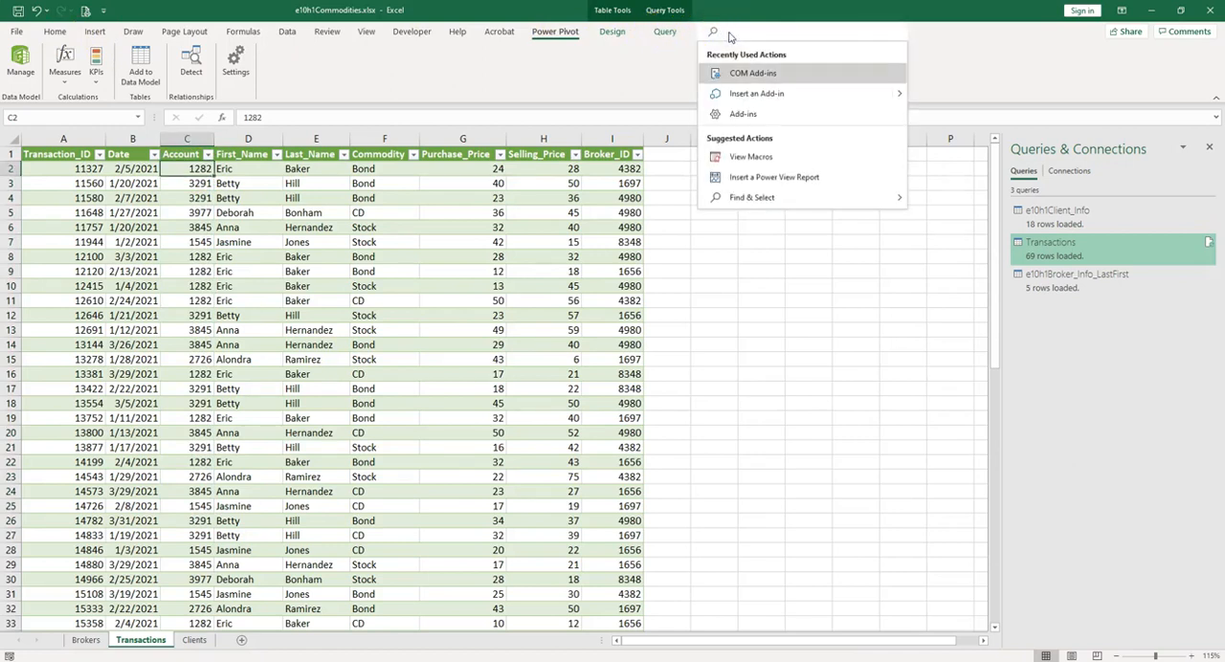
type("com")
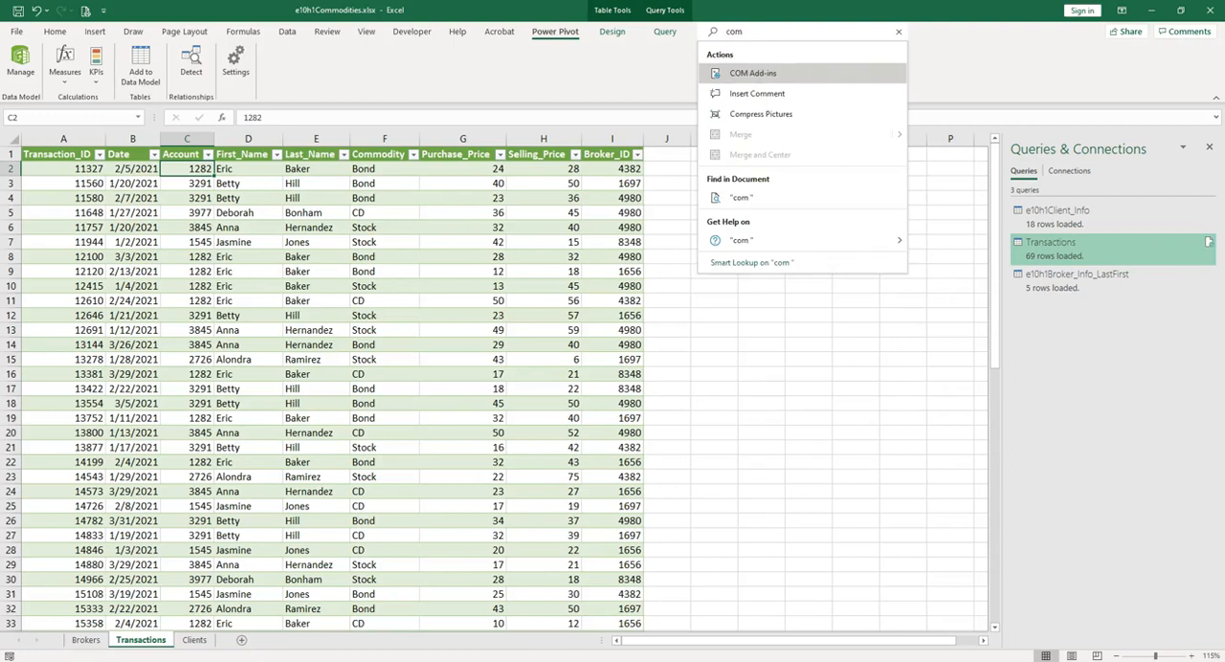
left_click(752, 73)
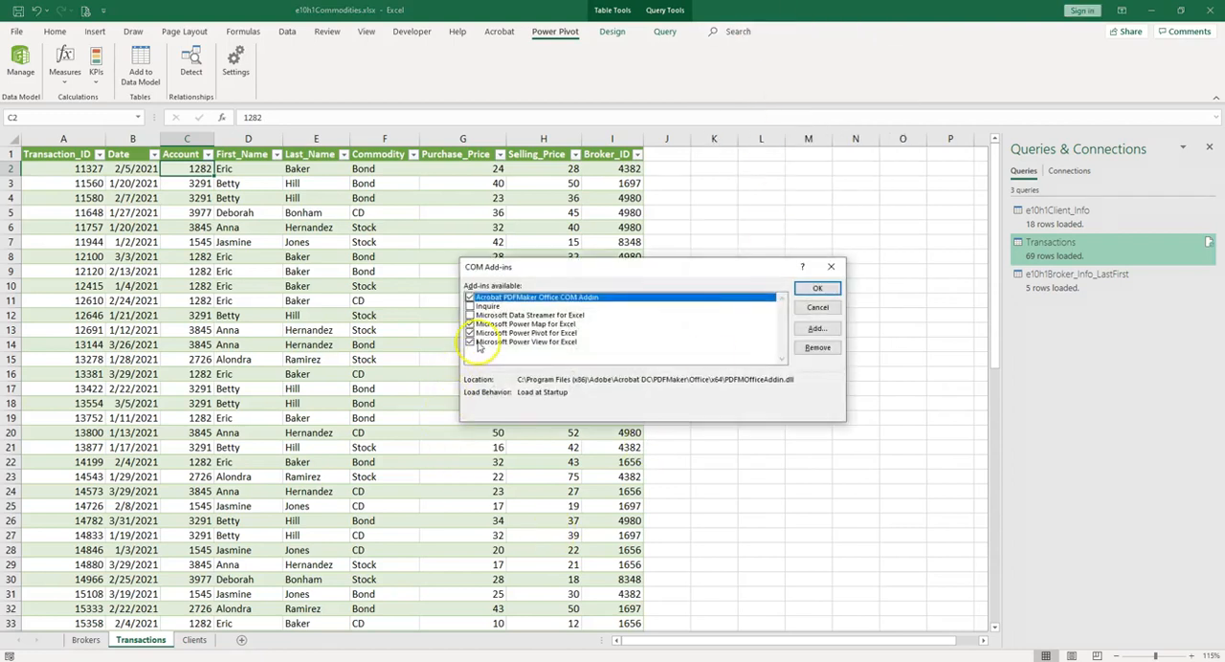
left_click(470, 341)
left_click(830, 267)
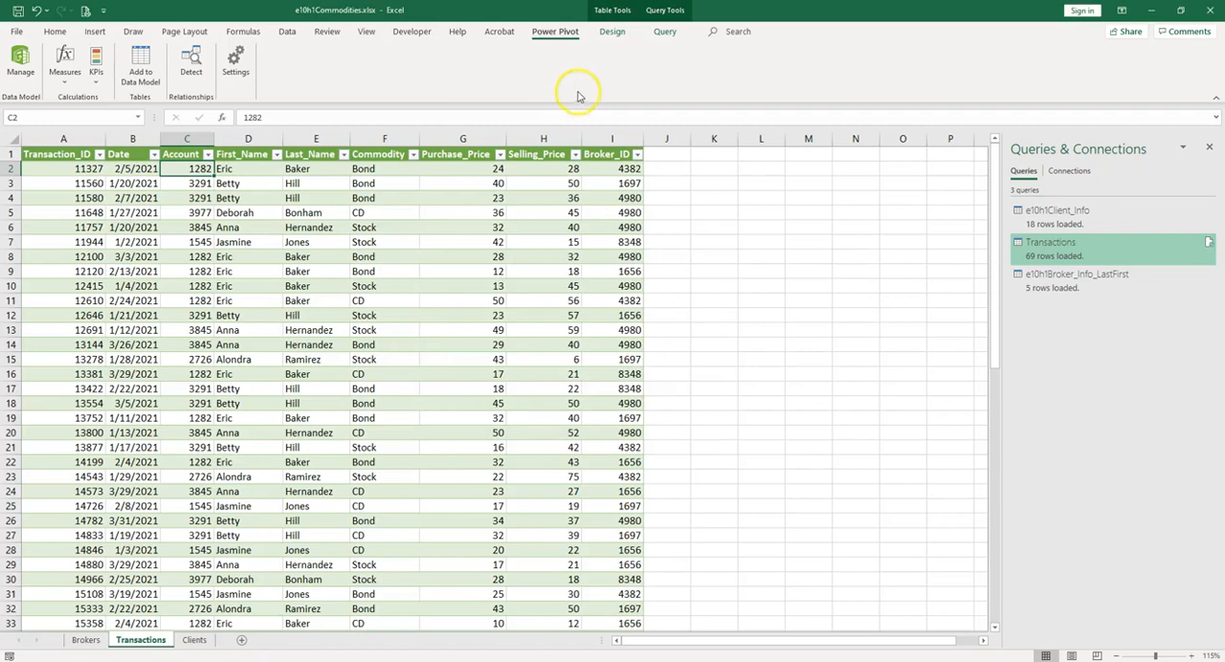
double_click(555, 32)
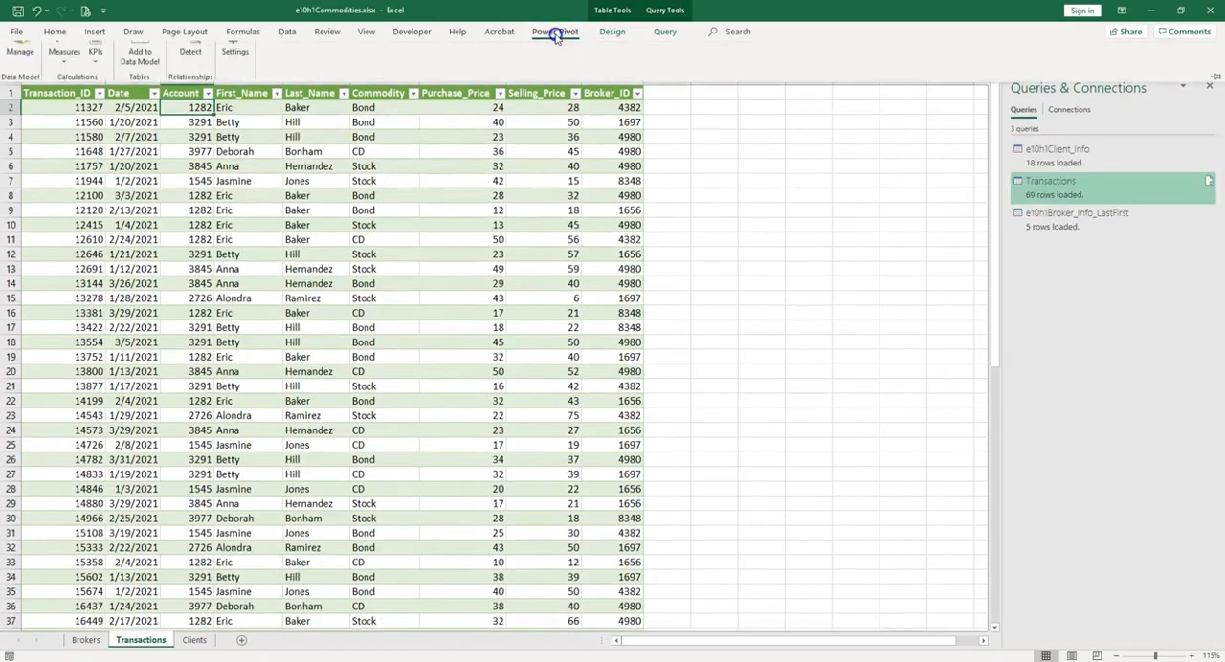
double_click(556, 32)
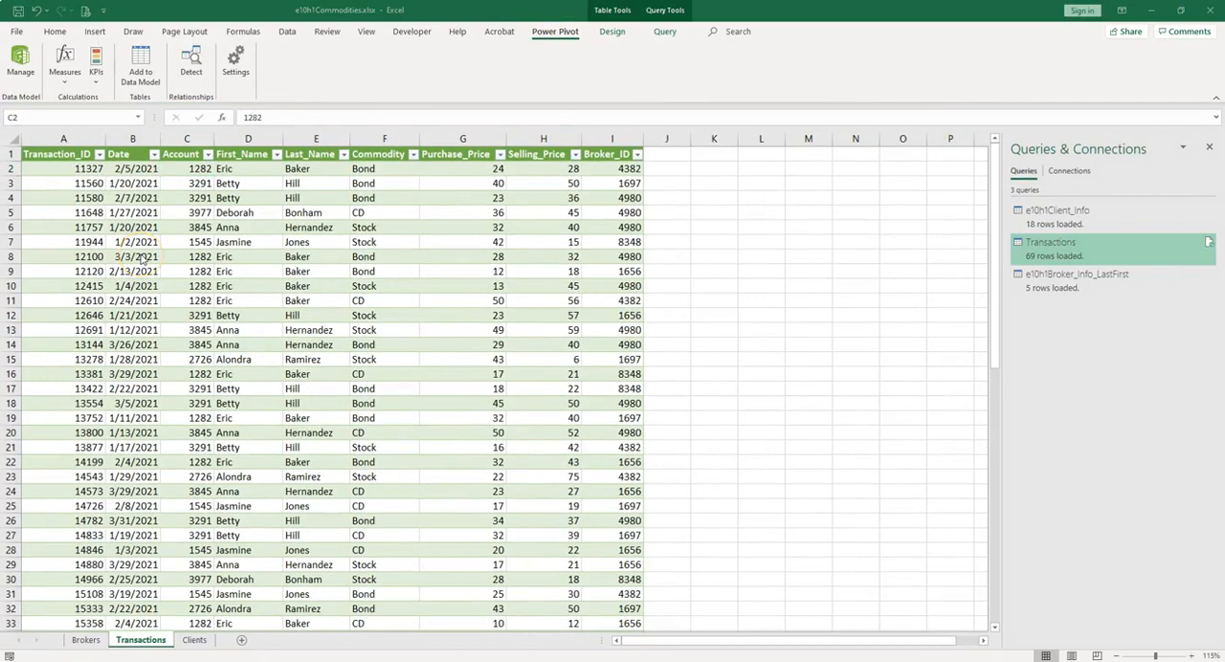
Step: Add the whole broker table, including its headers, from the Brokers sheet to the Data Model
left_click(84, 193)
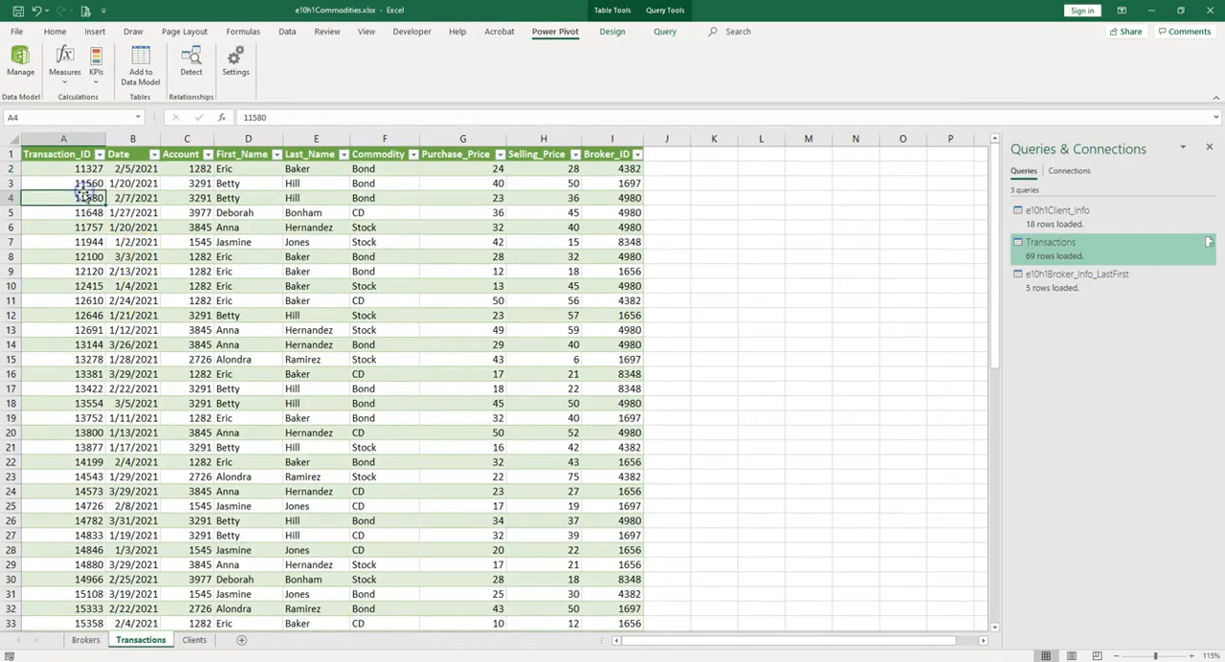
left_click(93, 643)
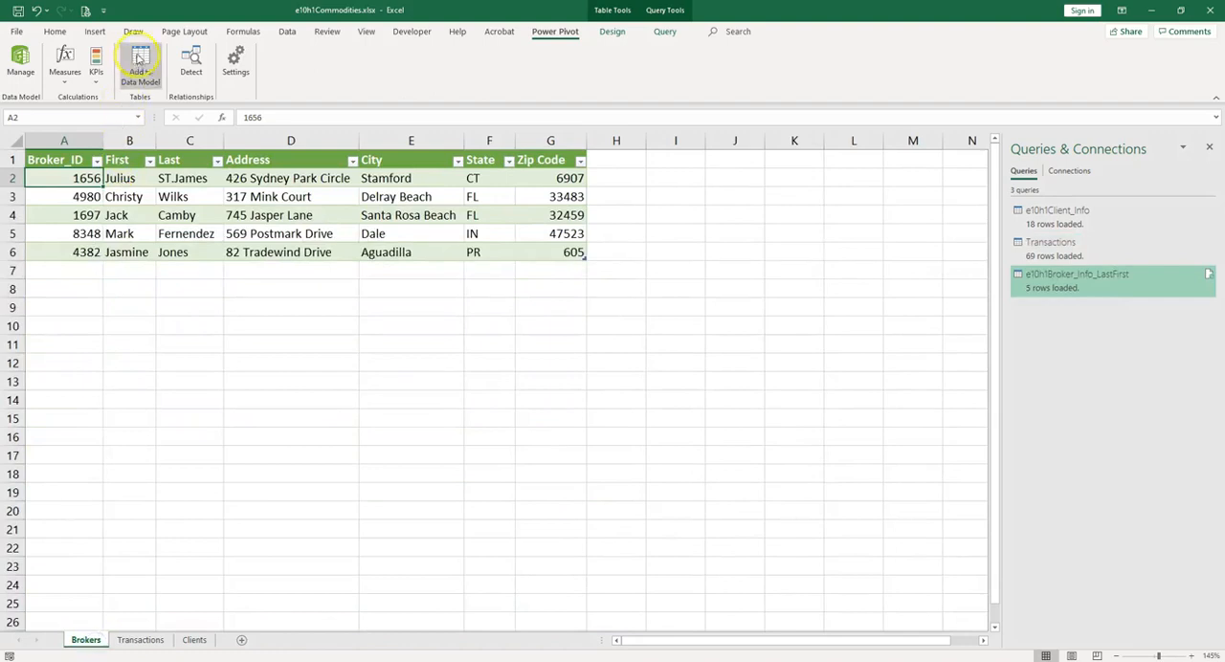
left_click_drag(100, 160, 540, 256)
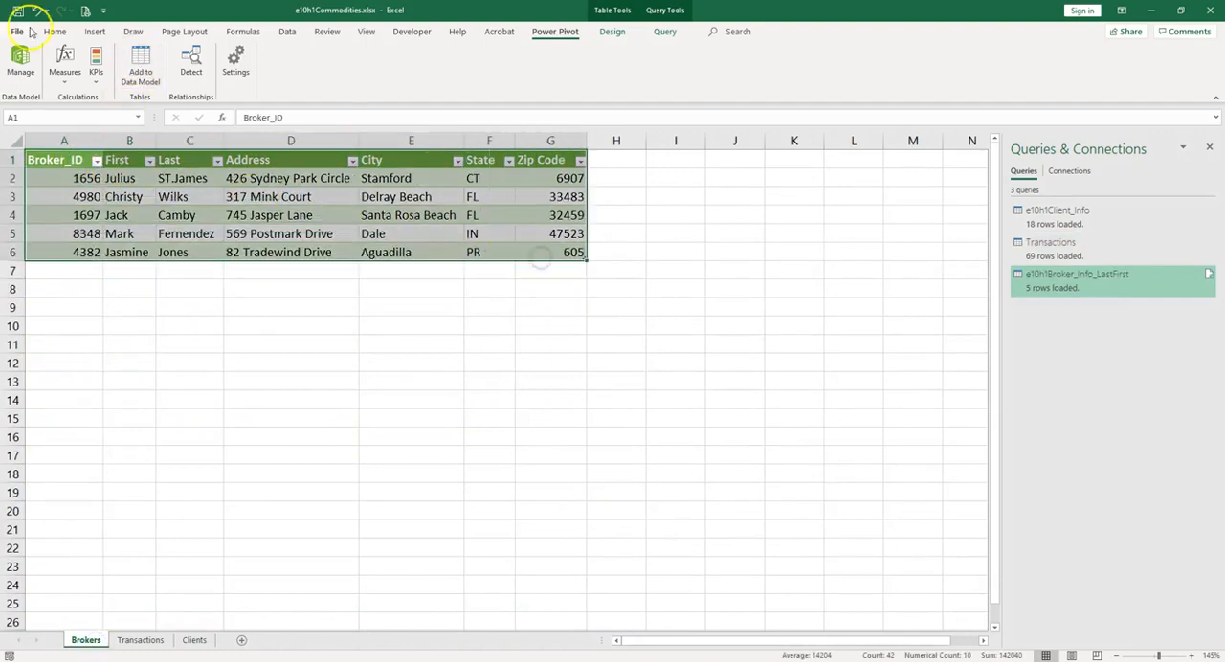
left_click(141, 69)
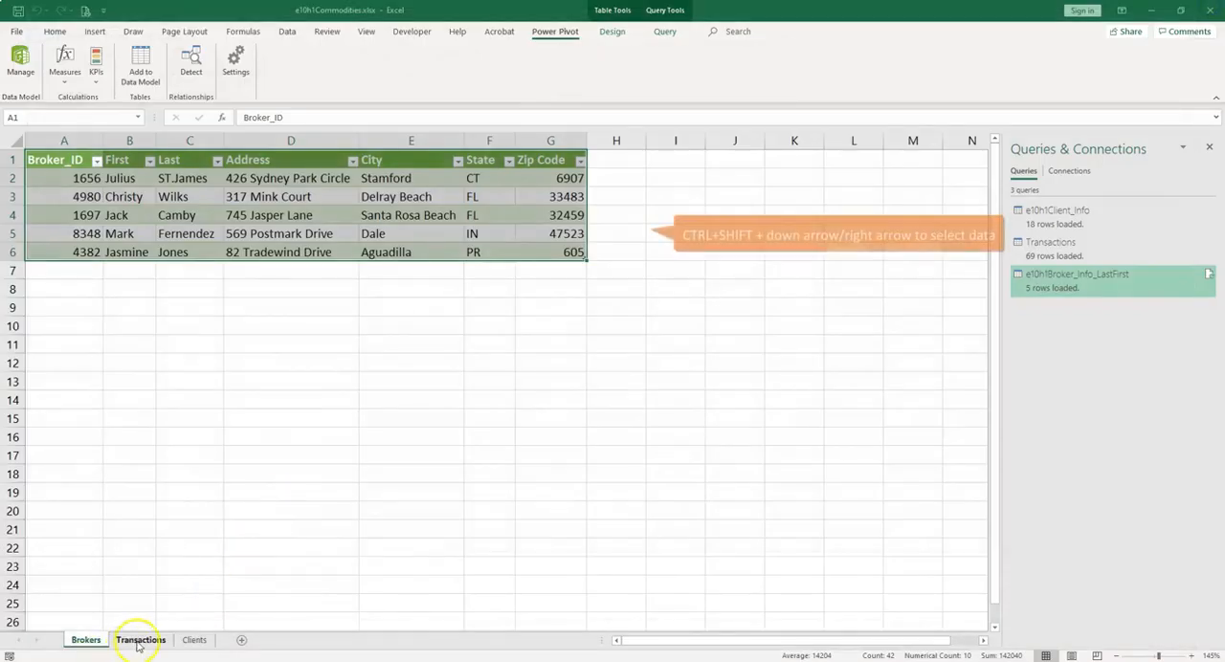
Step: Add the full table from the Transactions sheet to the Data Model and return to the workbook
left_click(145, 638)
key("ctrl+shift+Right")
key("ctrl+shift+Down")
left_click(140, 65)
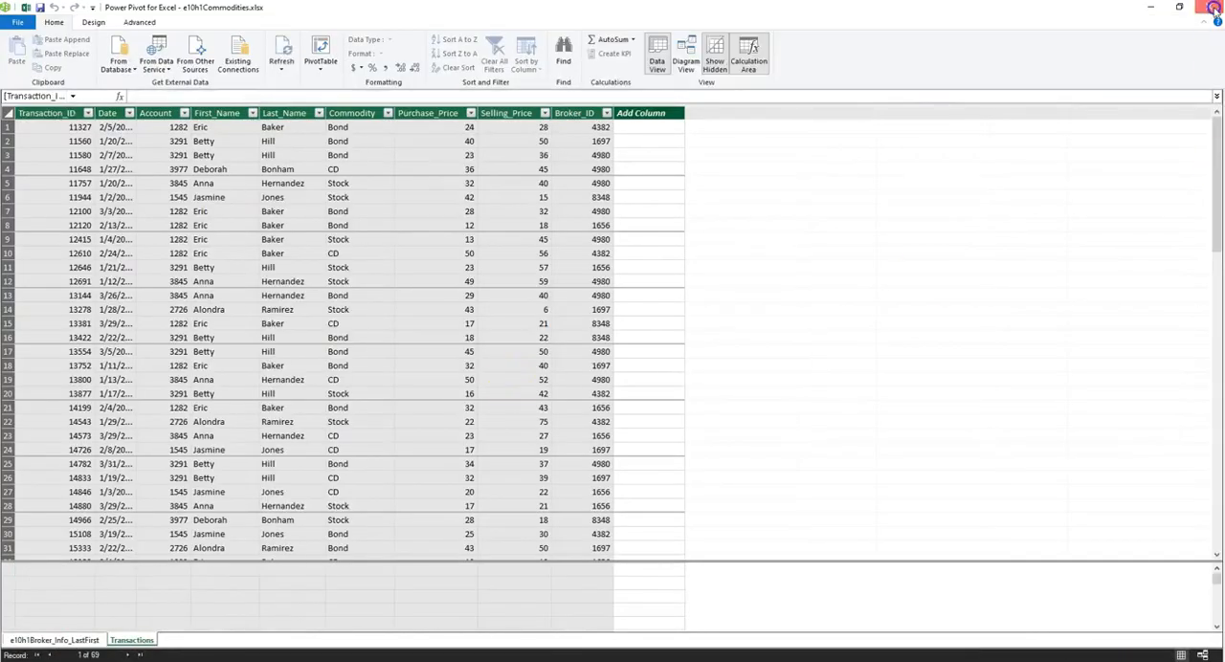
left_click(1208, 7)
Step: Add the full table from the Clients sheet, starting at the Account header, to the Data Model
left_click(194, 639)
left_click(47, 154)
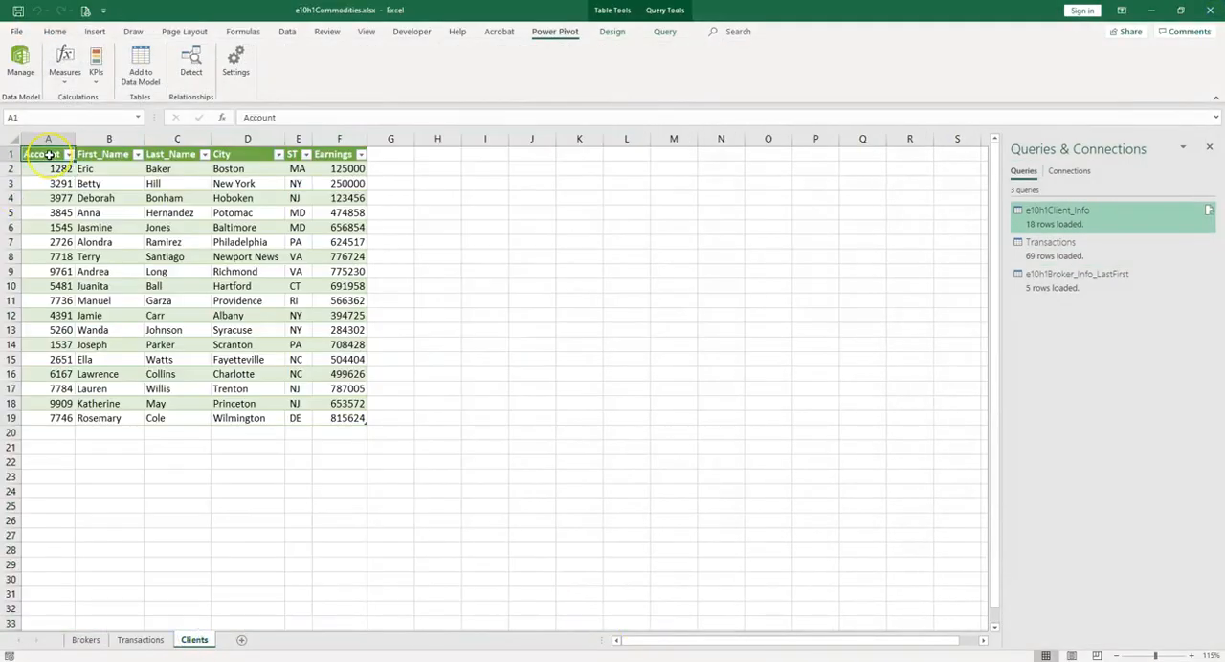
key("ctrl+shift+Right")
key("ctrl+shift+Down")
left_click(139, 65)
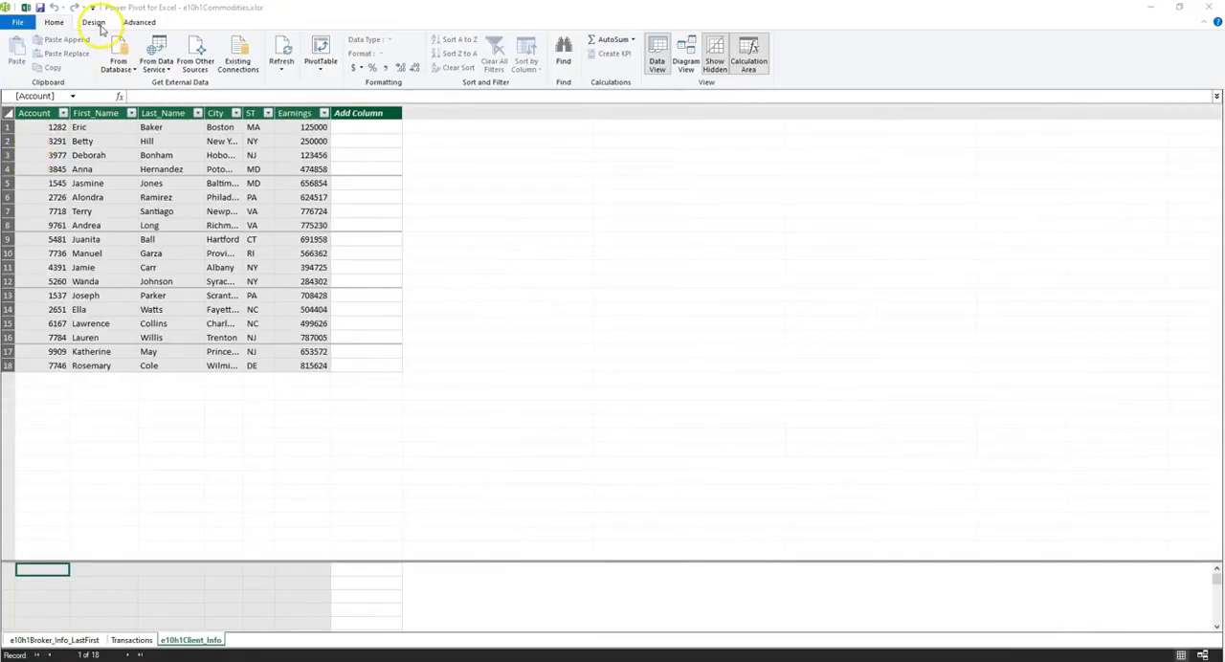
Step: Create an active relationship between the Account columns of Transactions and e10h1Client_Info, and review it in the relationship manager
left_click(94, 23)
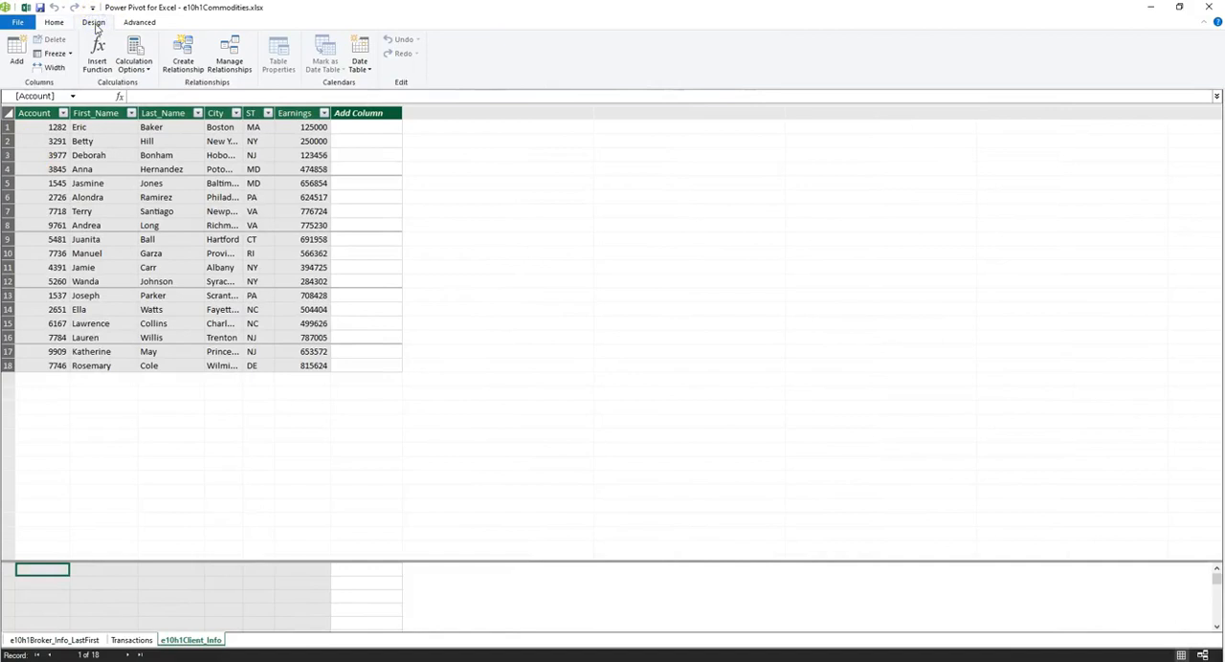
left_click(196, 64)
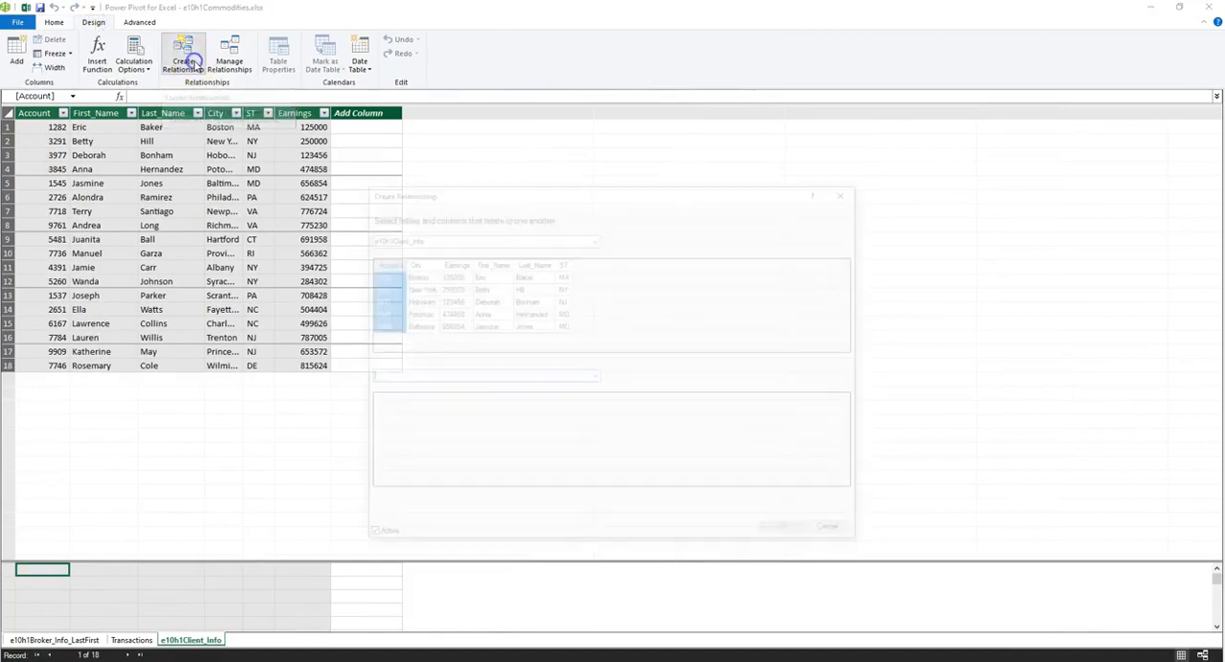
left_click(424, 238)
left_click(593, 237)
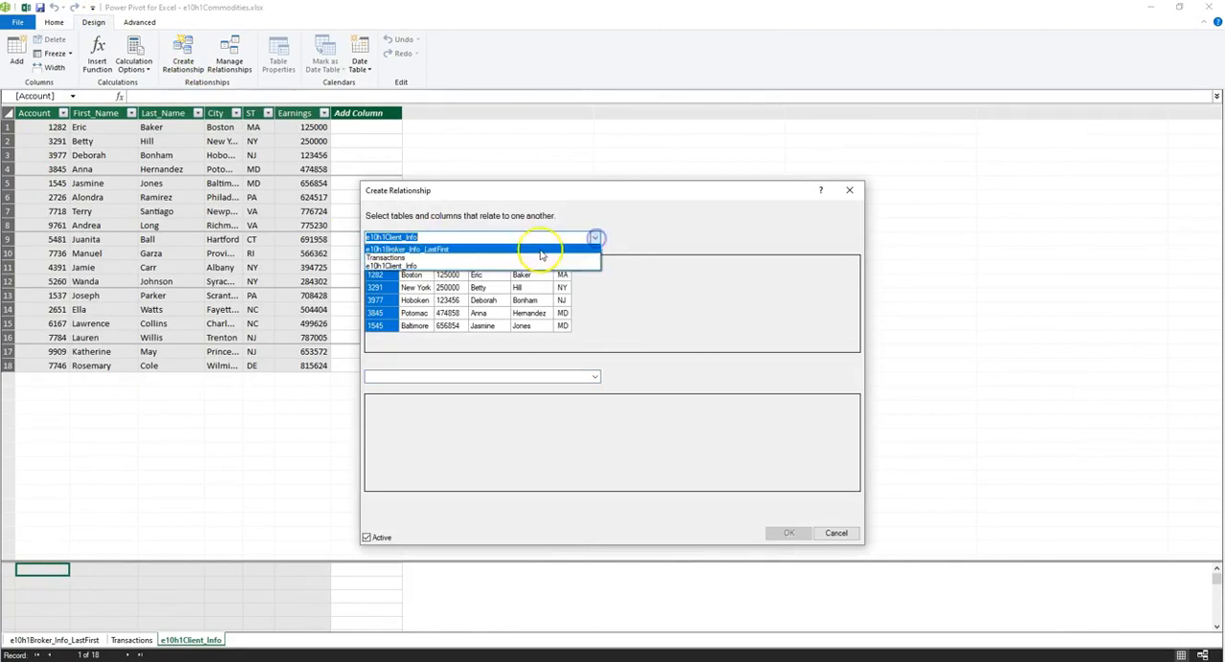
left_click(533, 257)
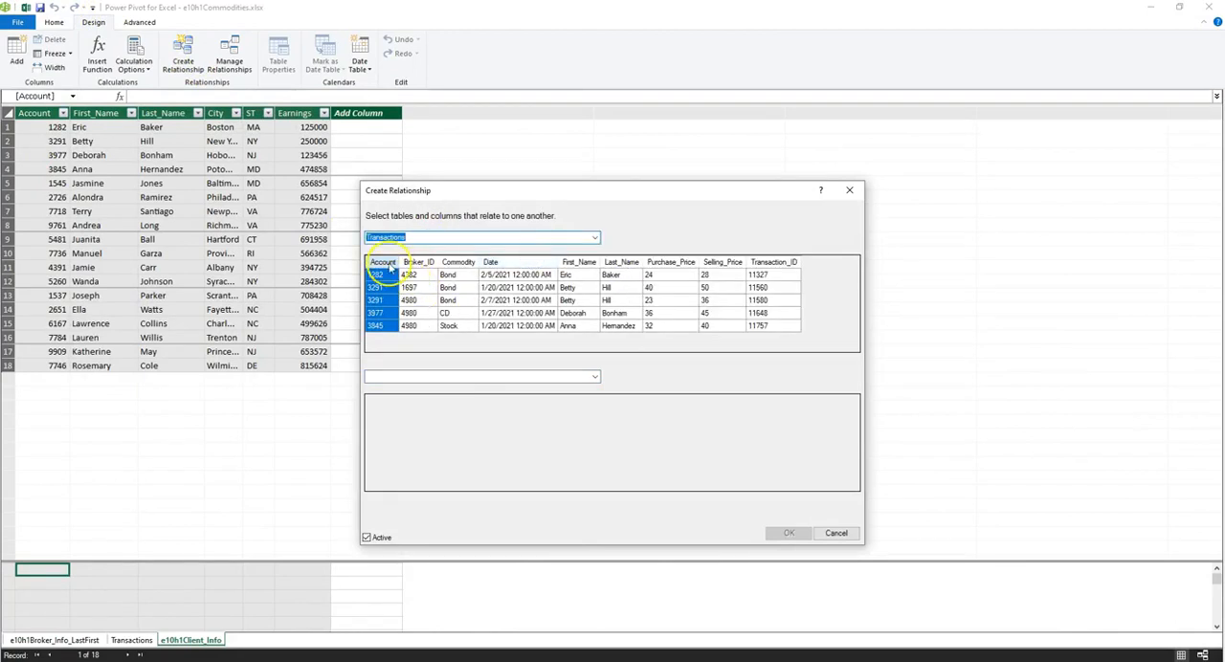
left_click(594, 377)
left_click(552, 397)
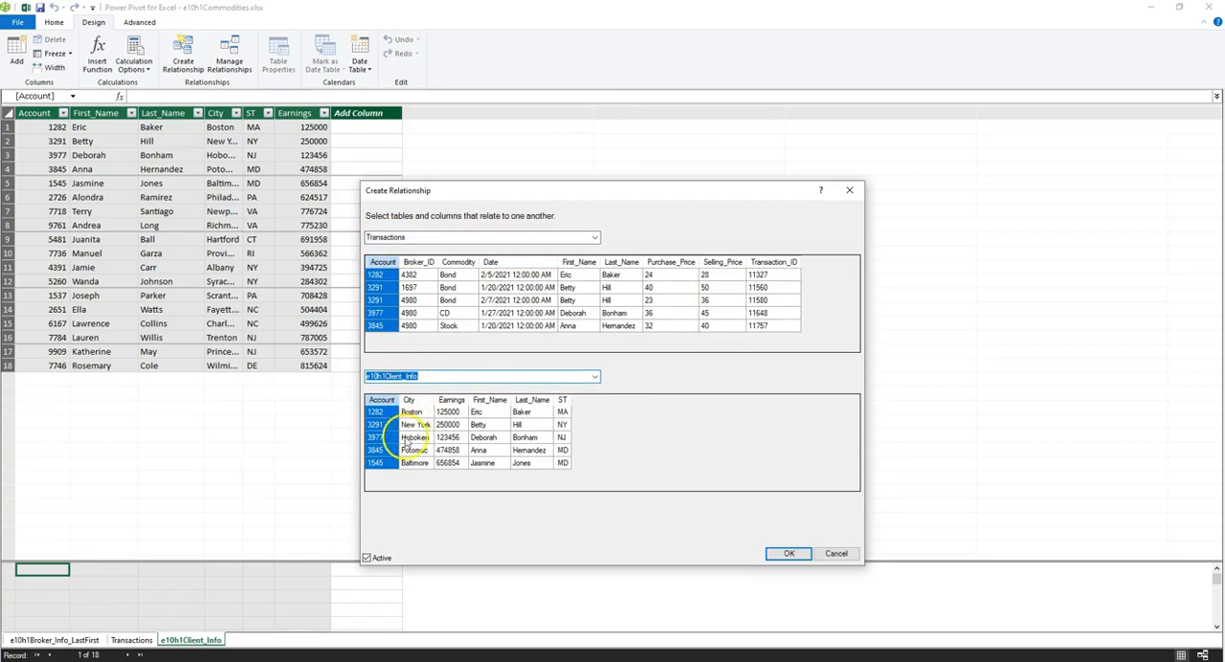
left_click(789, 555)
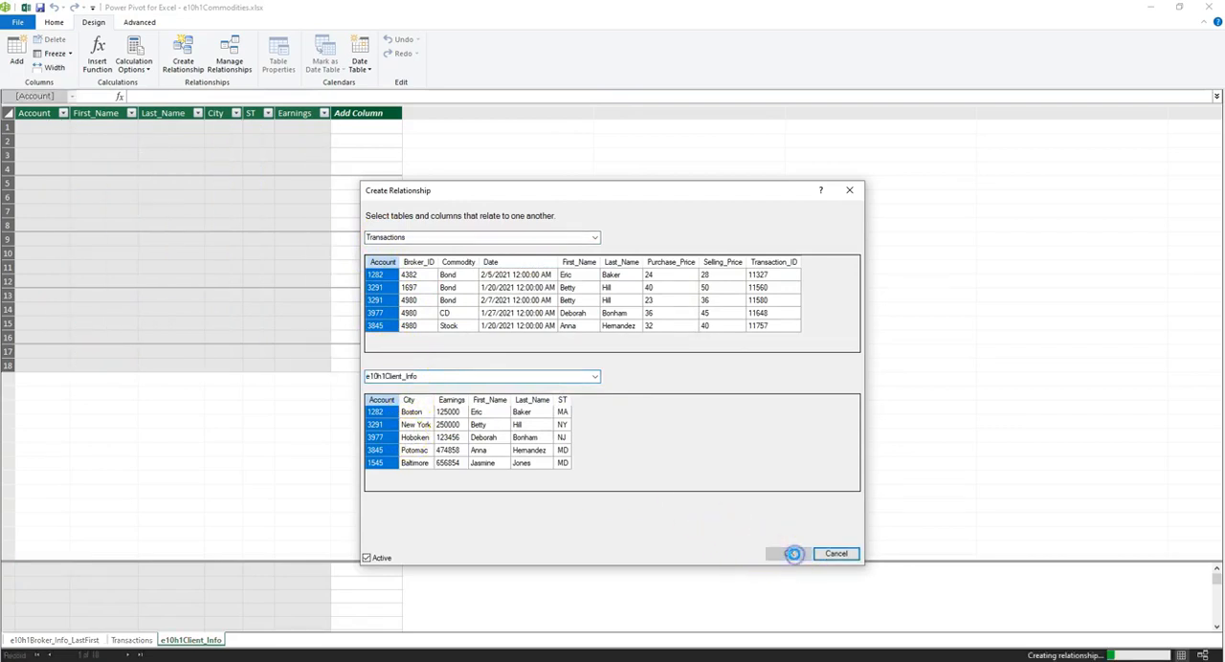
left_click(231, 69)
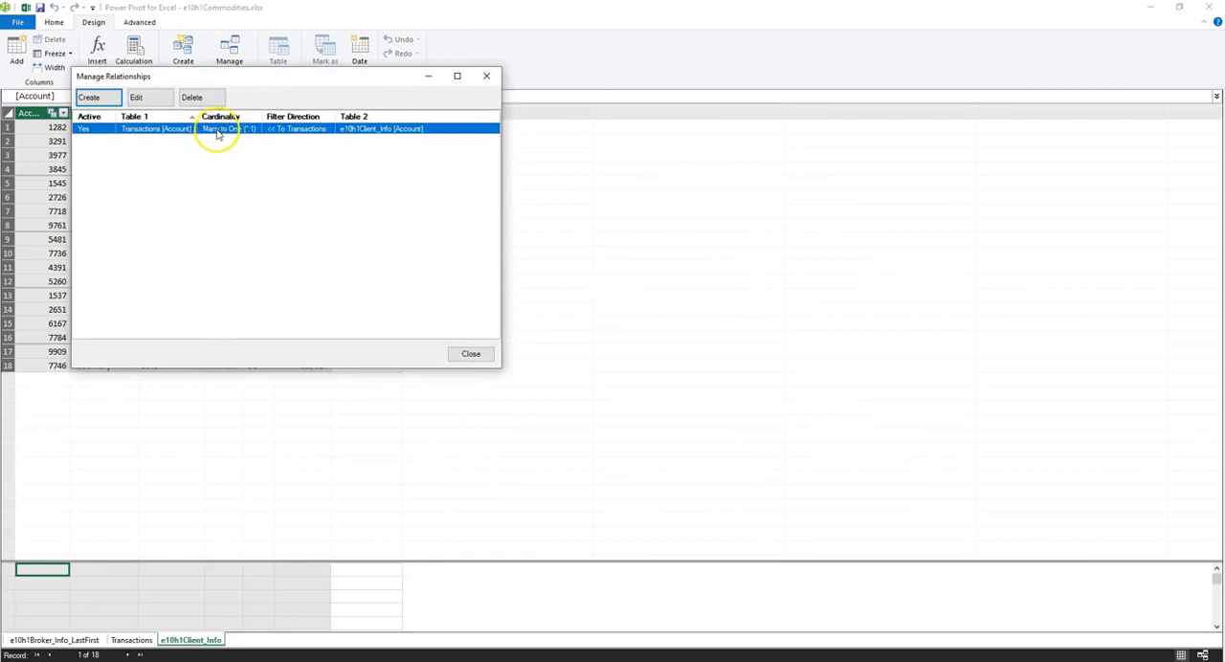
left_click(480, 82)
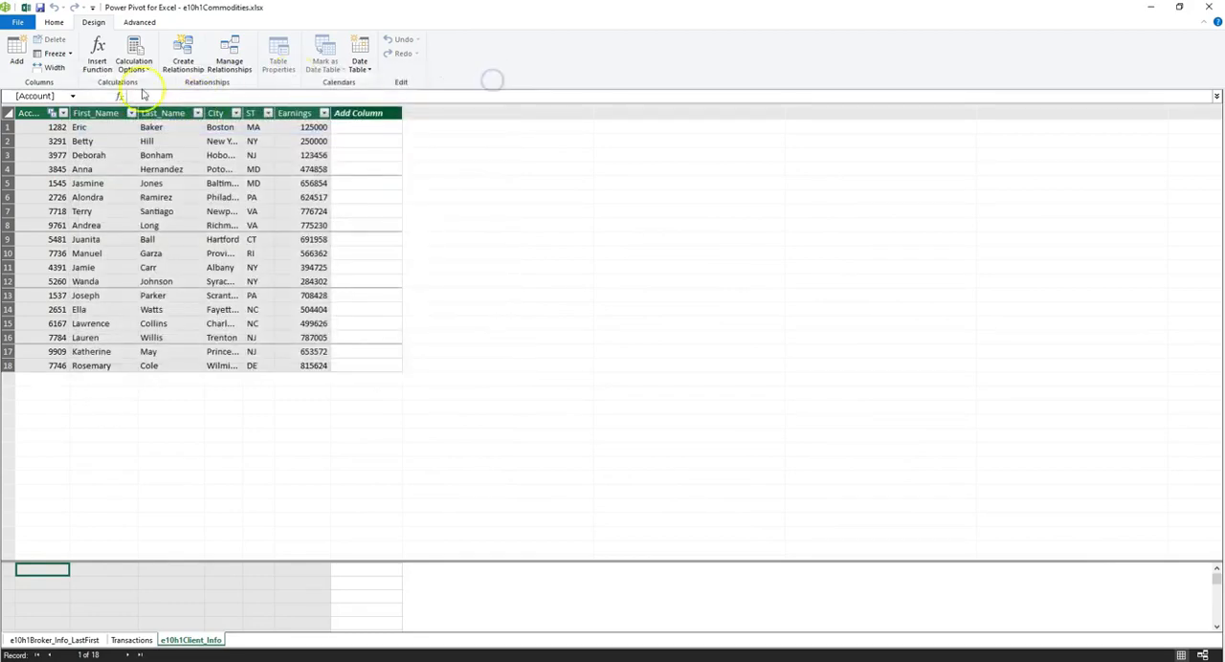
Step: Inspect both ends of the Transactions to e10h1Client_Info relationship in the diagram, and return to the data view
left_click(53, 25)
left_click(685, 56)
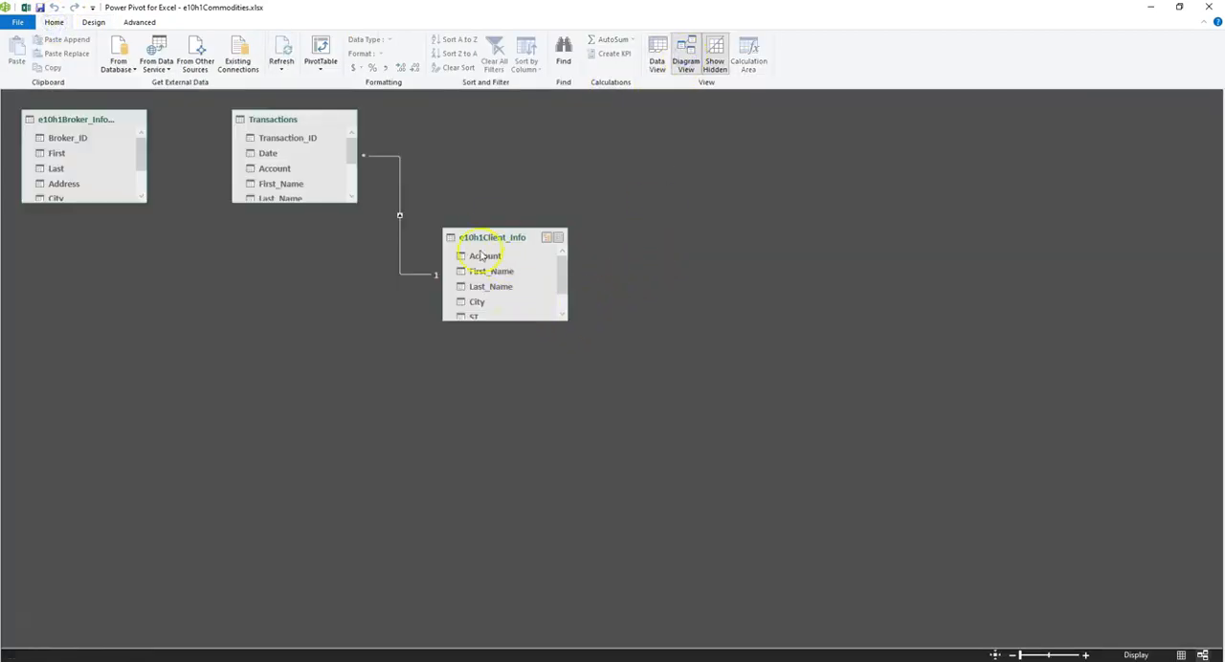
left_click(435, 276)
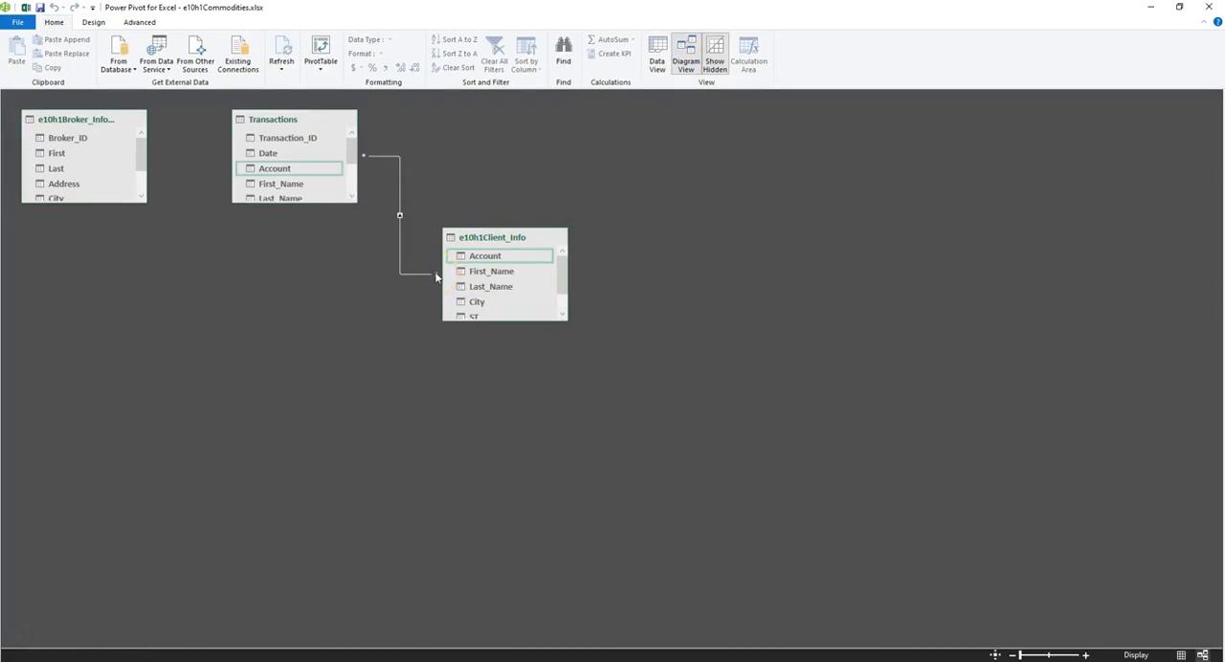
left_click(363, 160)
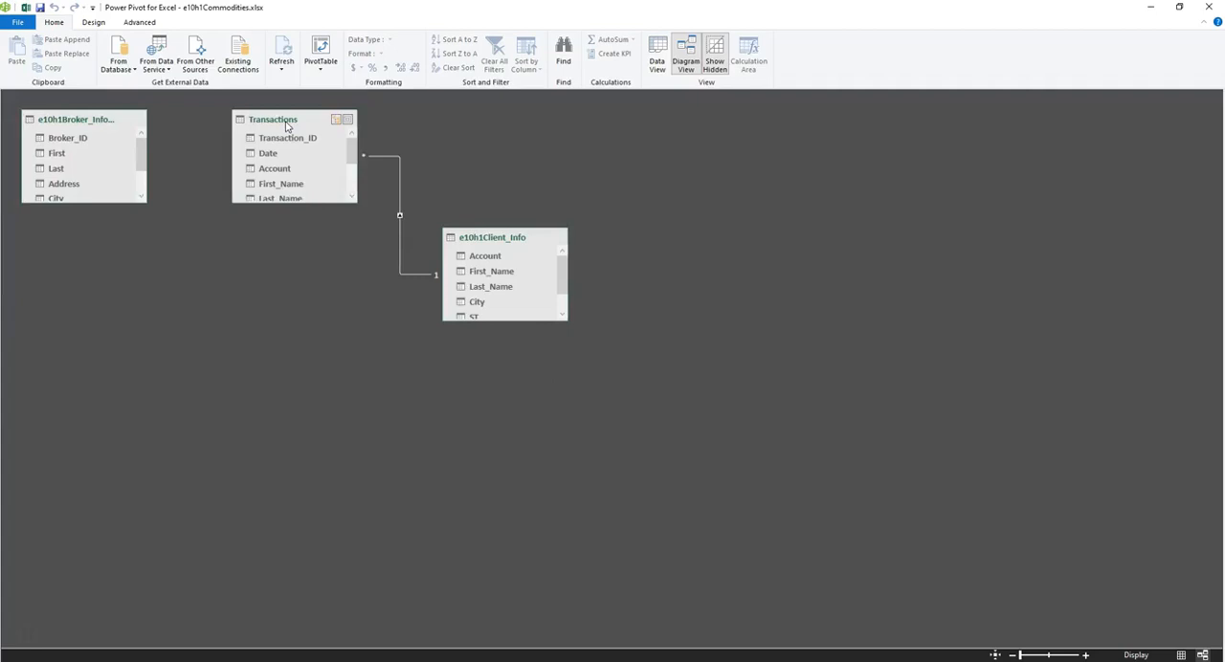
left_click(657, 50)
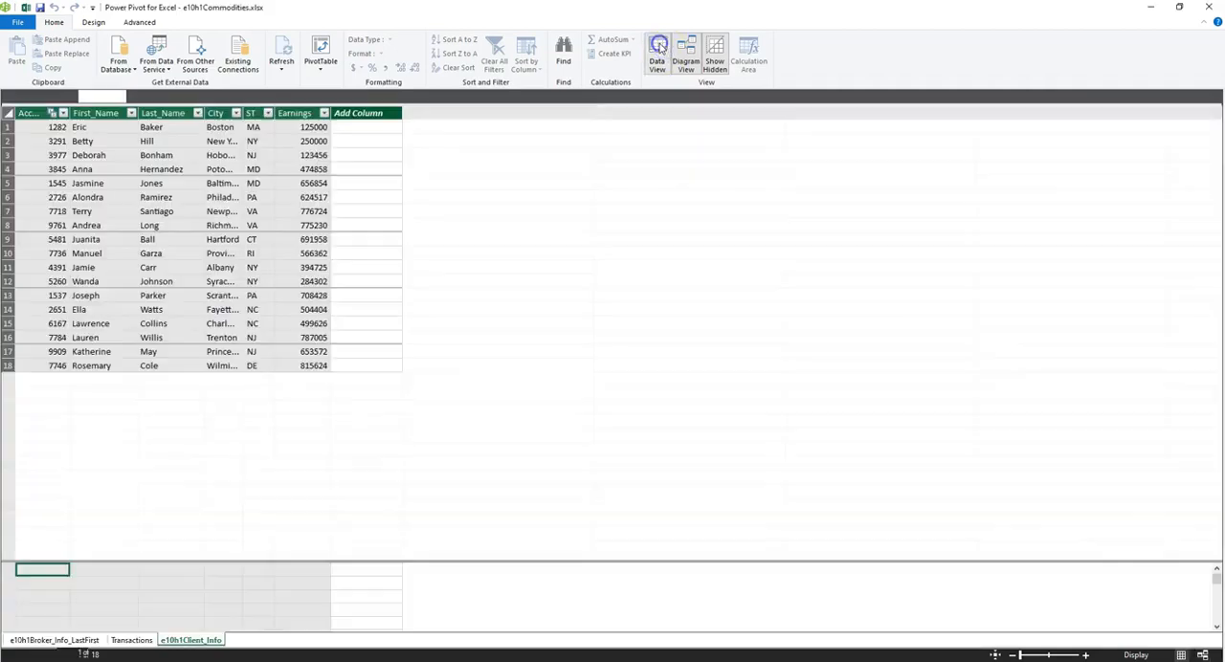
Step: Create an active relationship between the Broker_ID columns of Transactions and e10h1Broker_Info_LastFirst, and display the model as a diagram
left_click(94, 22)
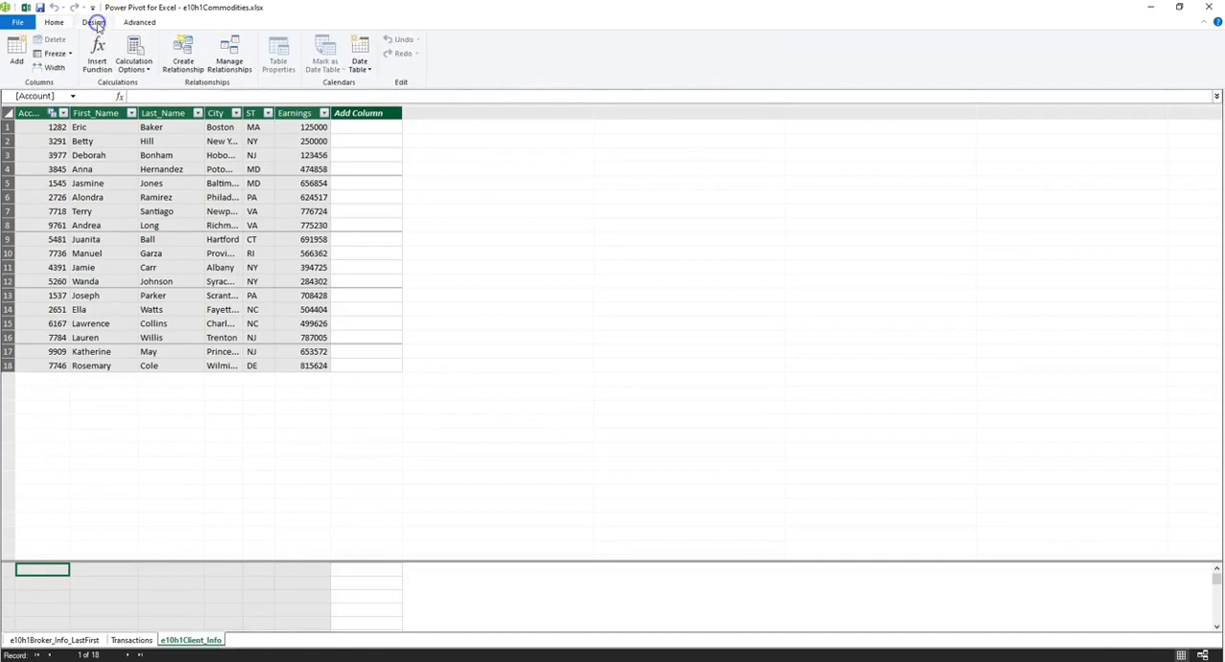
left_click(189, 55)
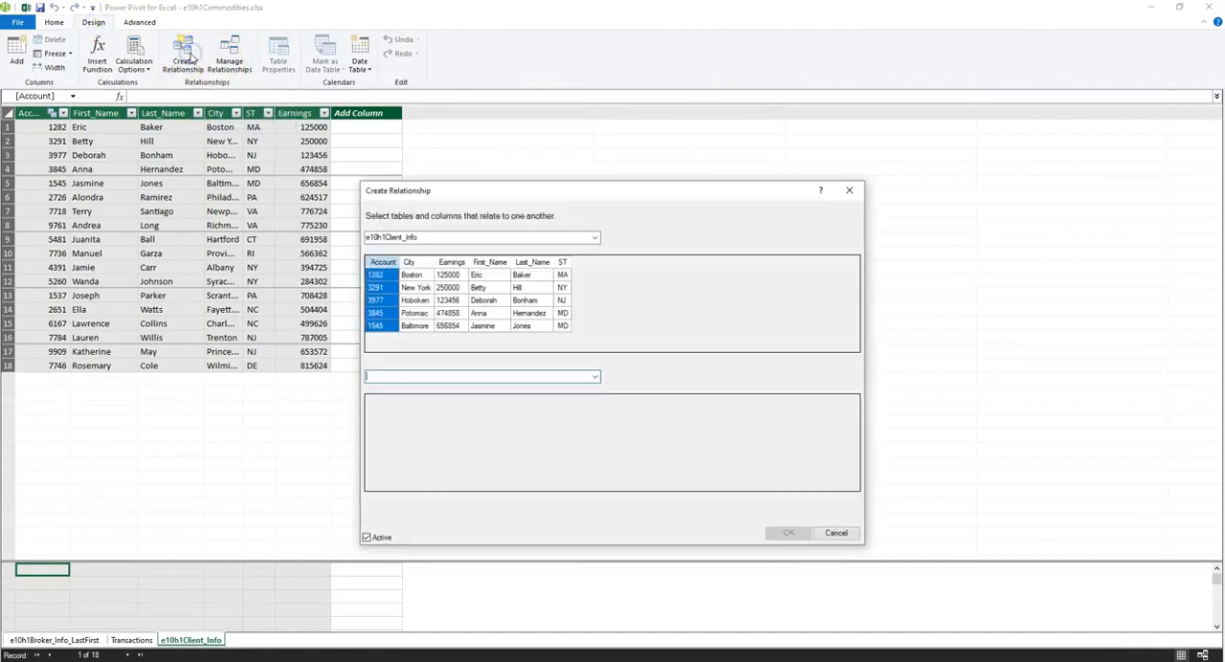
left_click(411, 243)
left_click(594, 237)
left_click(515, 260)
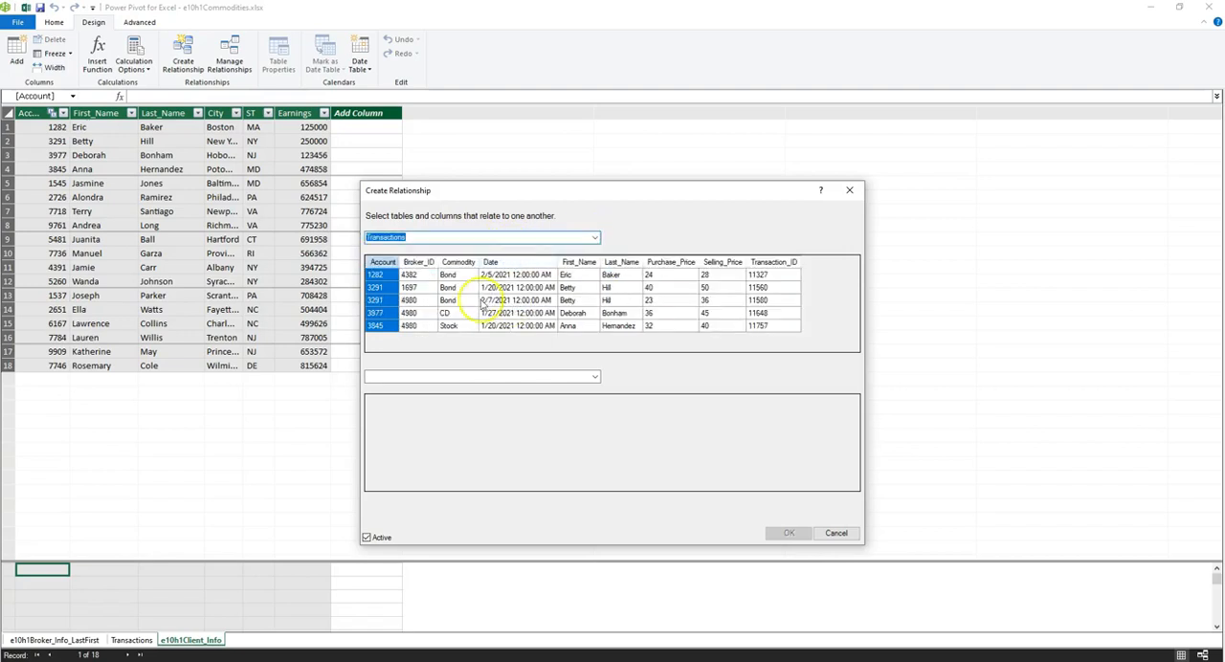
left_click(418, 262)
left_click(516, 378)
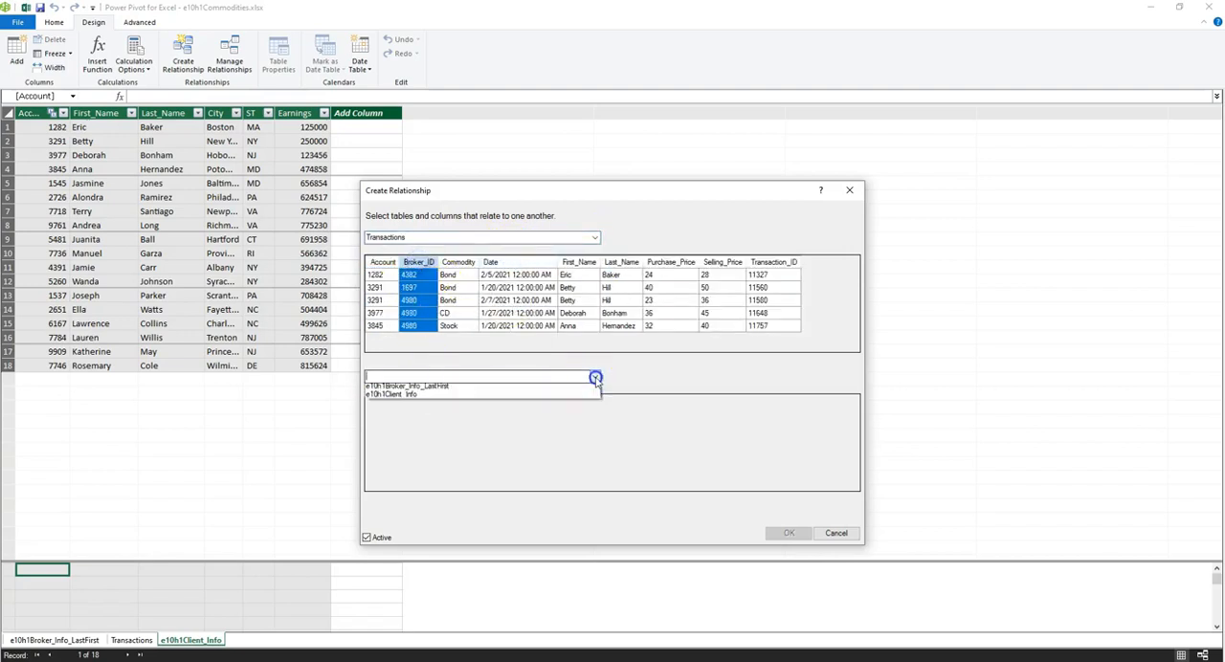
left_click(517, 387)
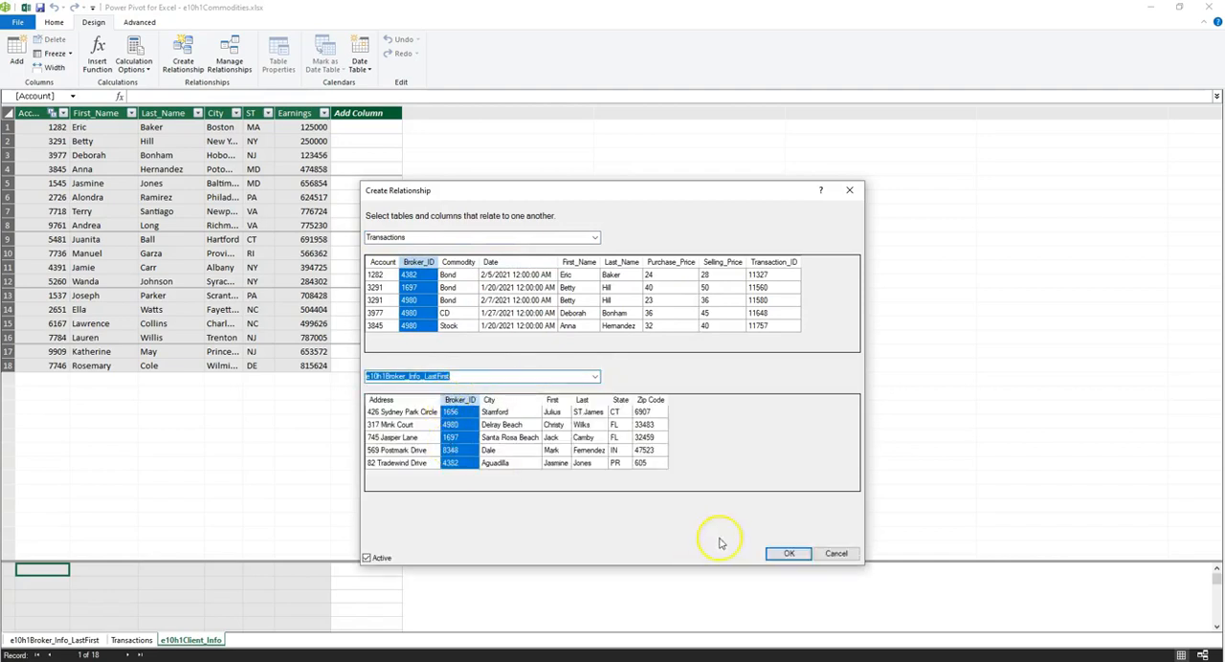
left_click(788, 554)
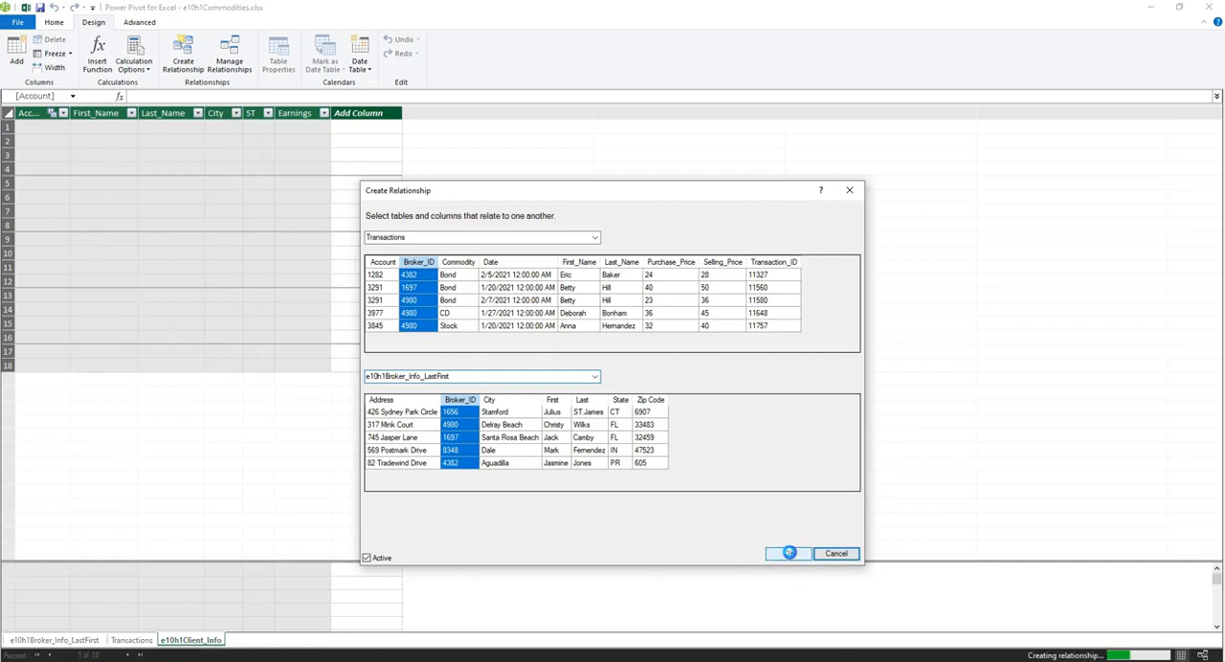
left_click(55, 24)
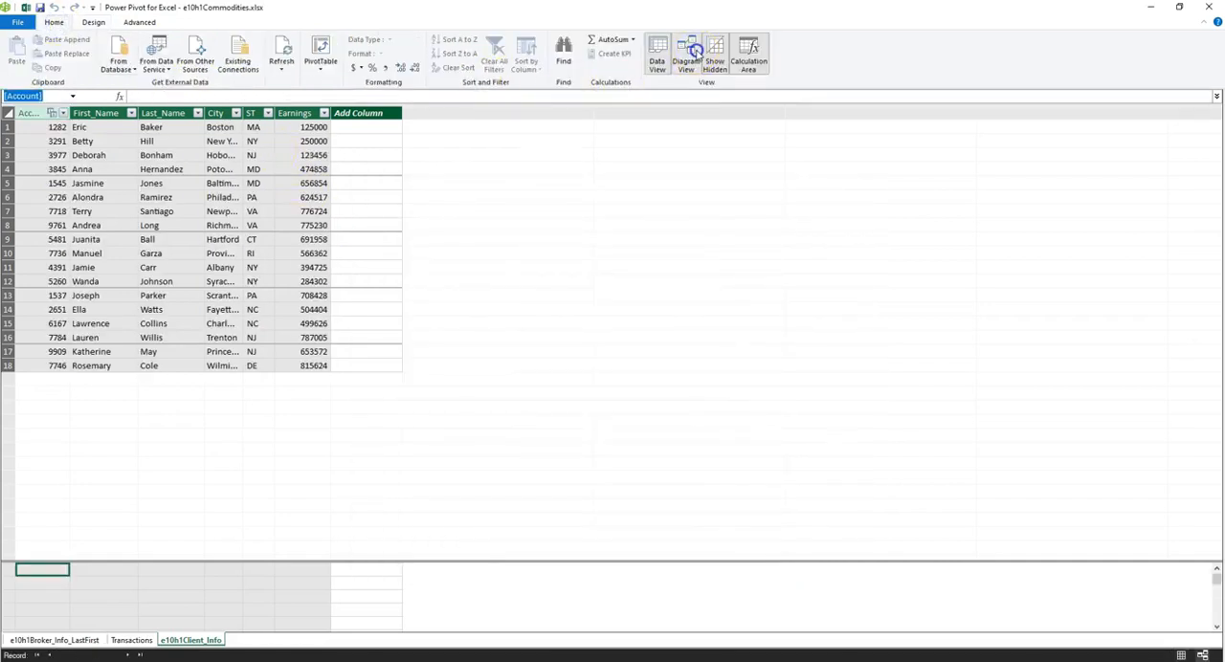
left_click(687, 57)
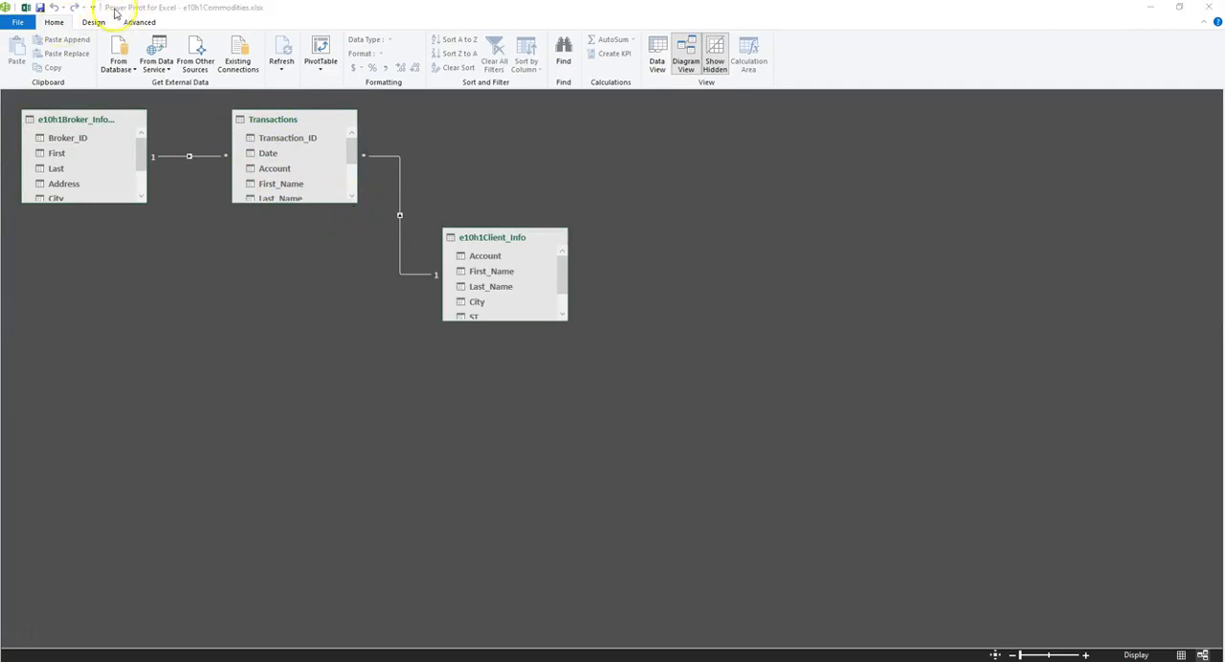
Step: Create a PivotTable from the Data Model on a new worksheet
left_click(321, 72)
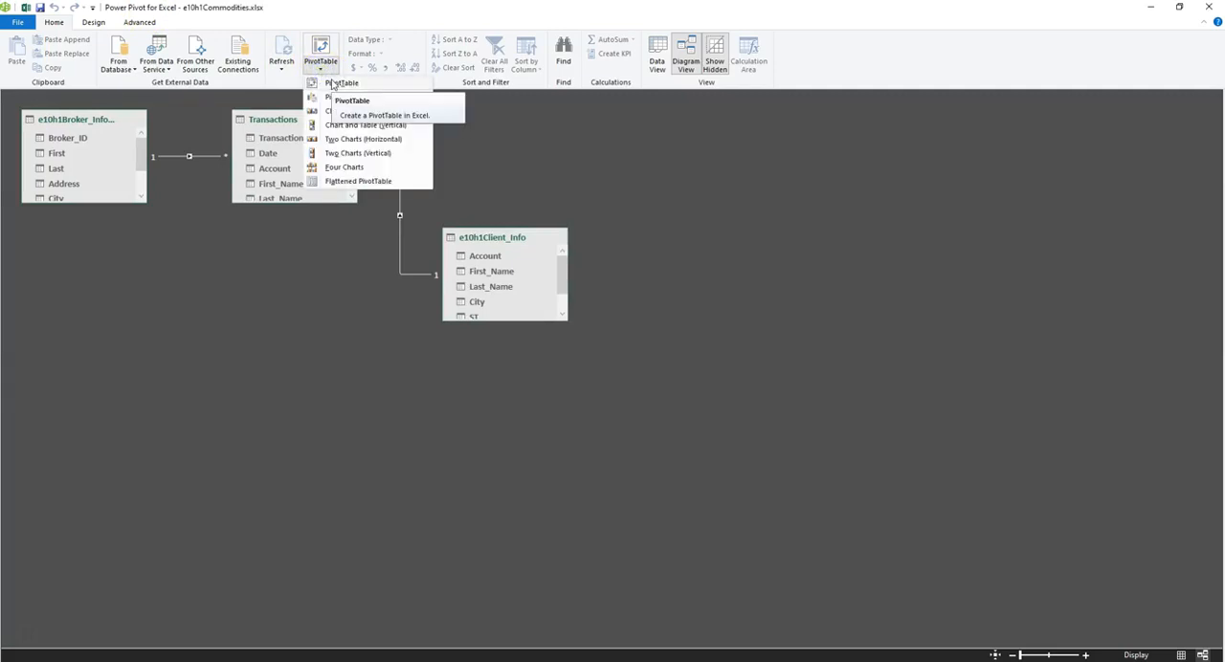
left_click(333, 83)
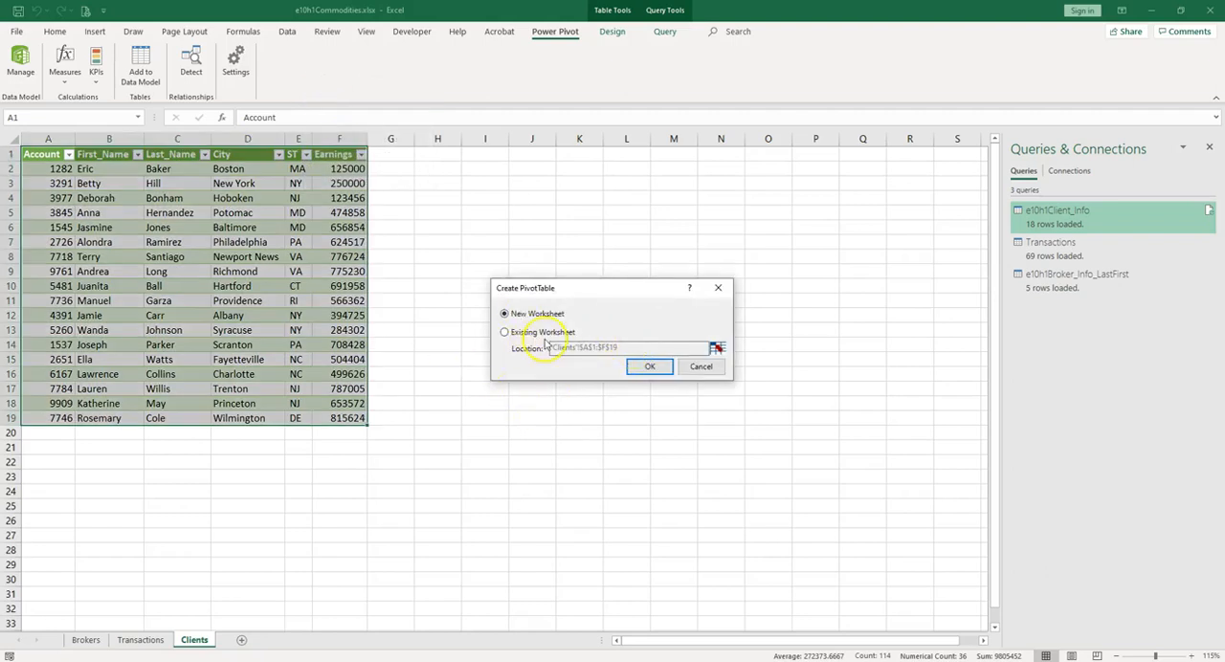
left_click(648, 367)
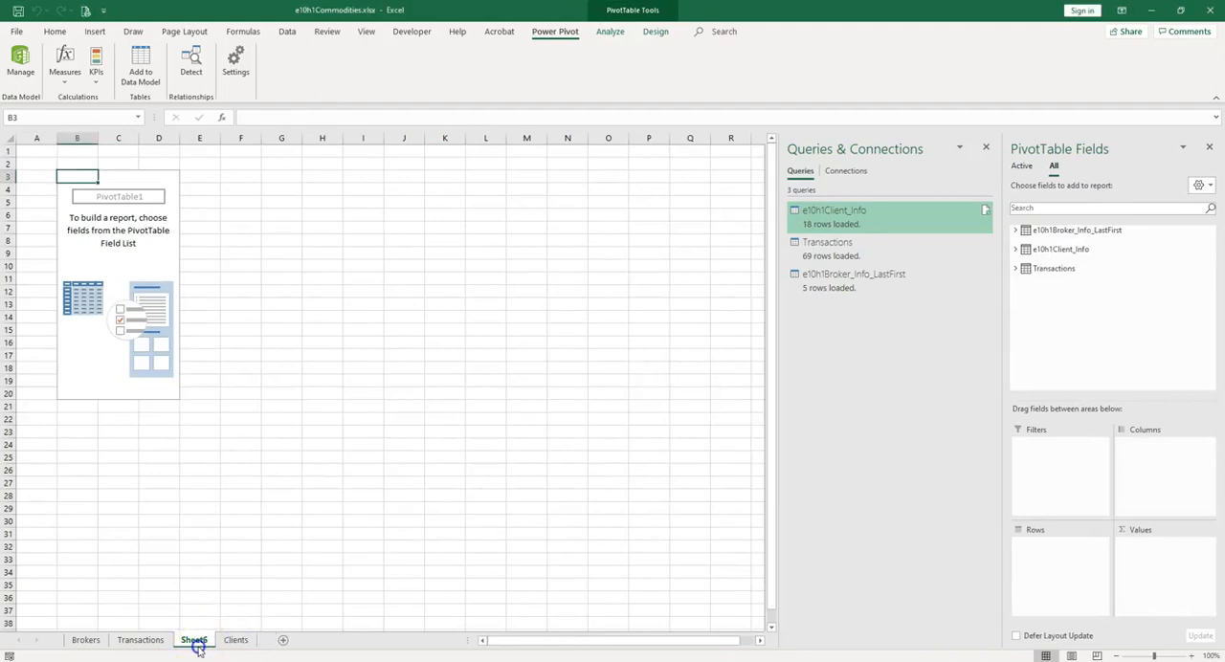
Step: Move the new PivotTable sheet after the Clients sheet and rename it Sales Analysis
left_click_drag(202, 639, 246, 627)
double_click(237, 640)
type("Sales Analysi")
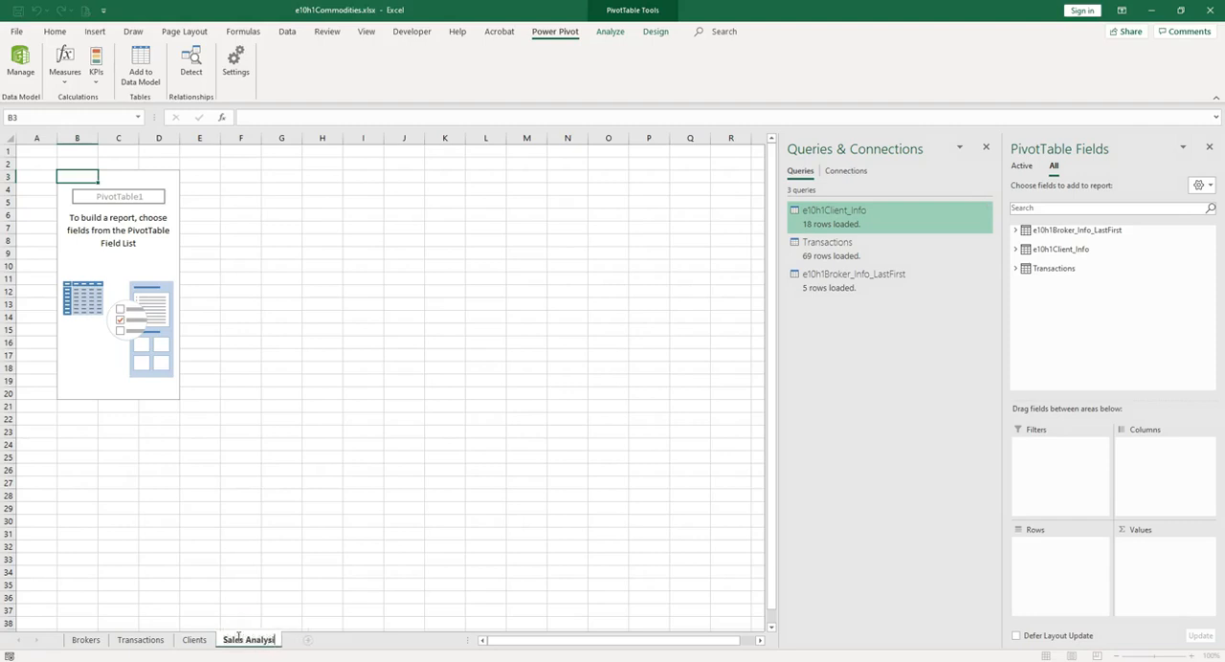
type("s")
Step: Lay out the PivotTable with the brokers' Last field as rows, Commodity from Transactions as columns, and the sum of Selling_Price as values
left_click(1020, 233)
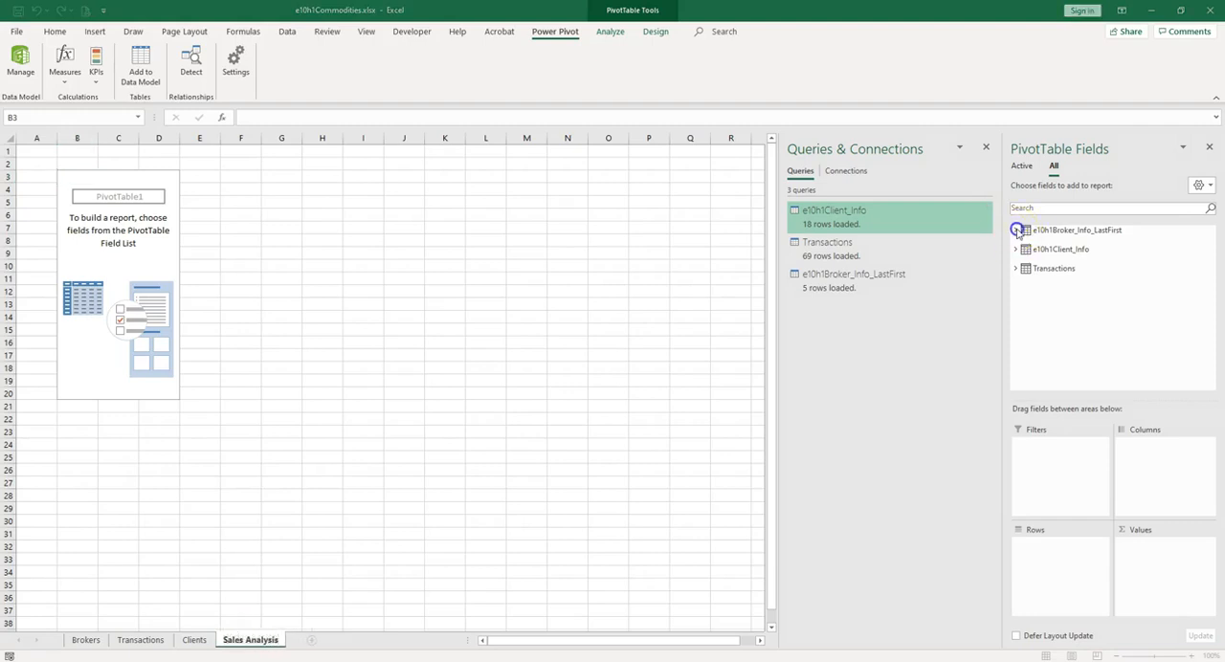
left_click(1016, 231)
left_click(1037, 269)
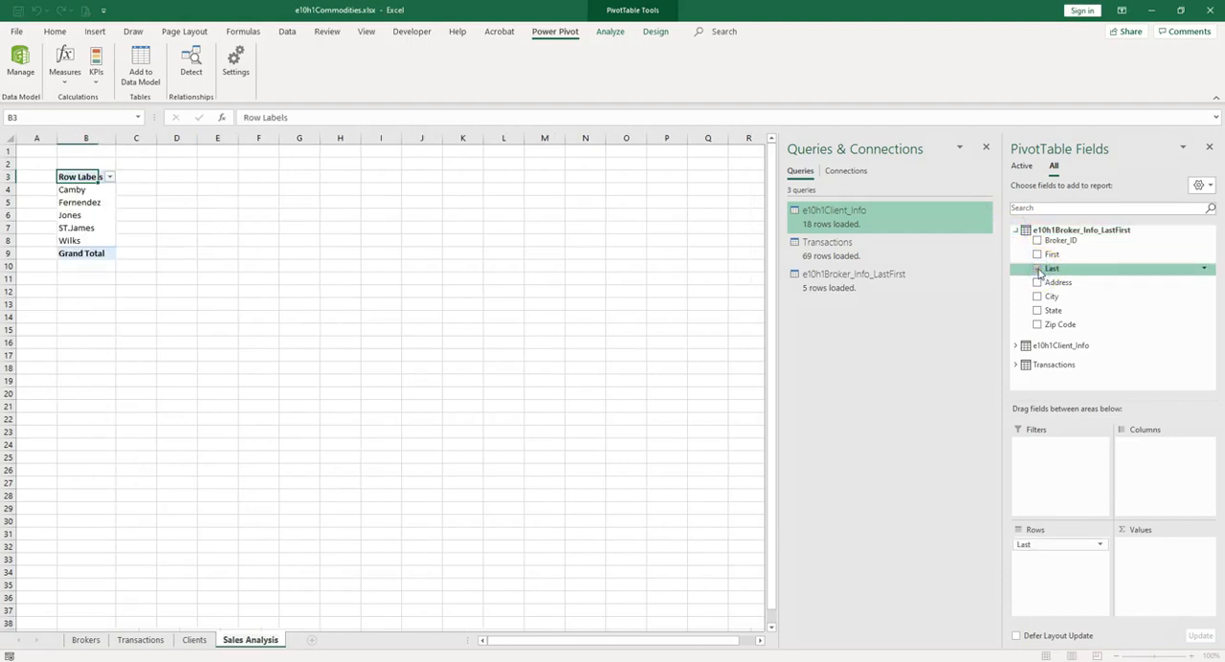
left_click(1017, 365)
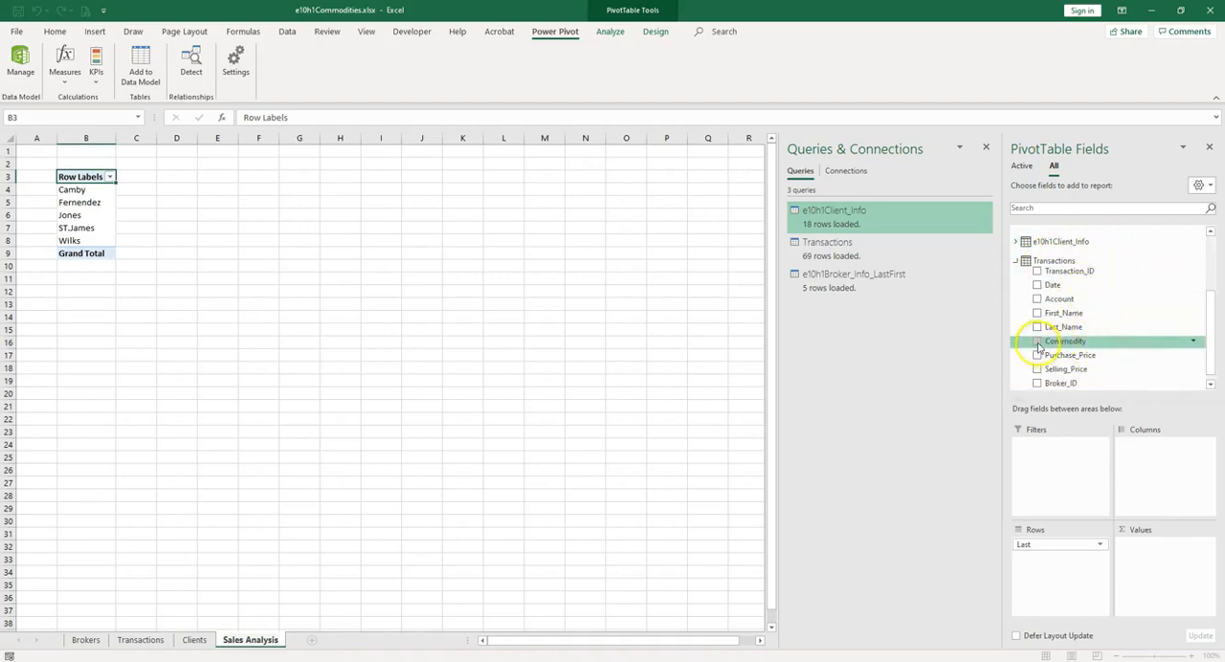
left_click(1037, 342)
left_click_drag(1039, 558, 1156, 466)
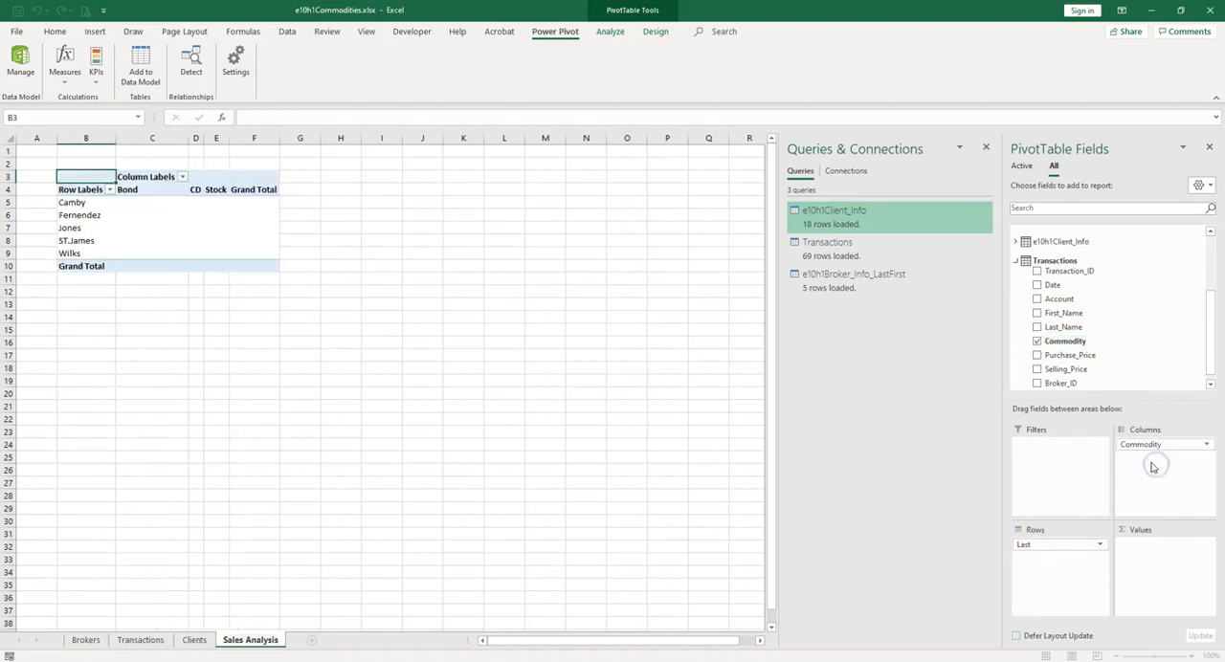
left_click(1037, 373)
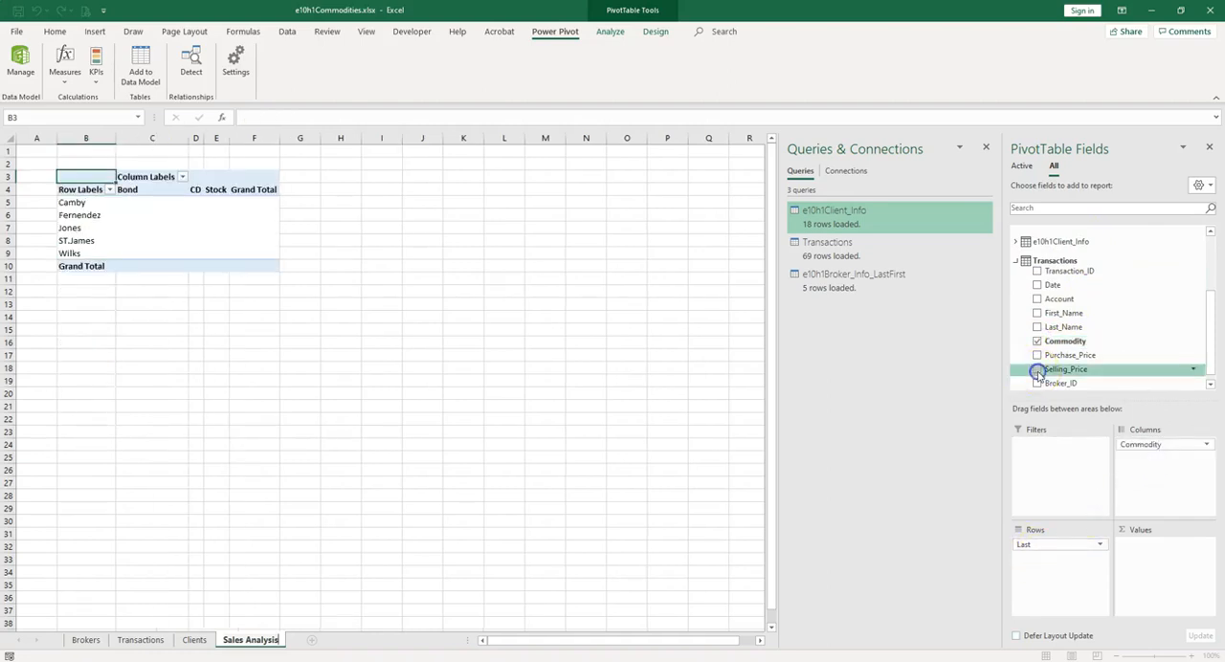
Step: Format the Selling_Price values with the Accounting number format and add the Transactions Date field as a report filter
right_click(194, 219)
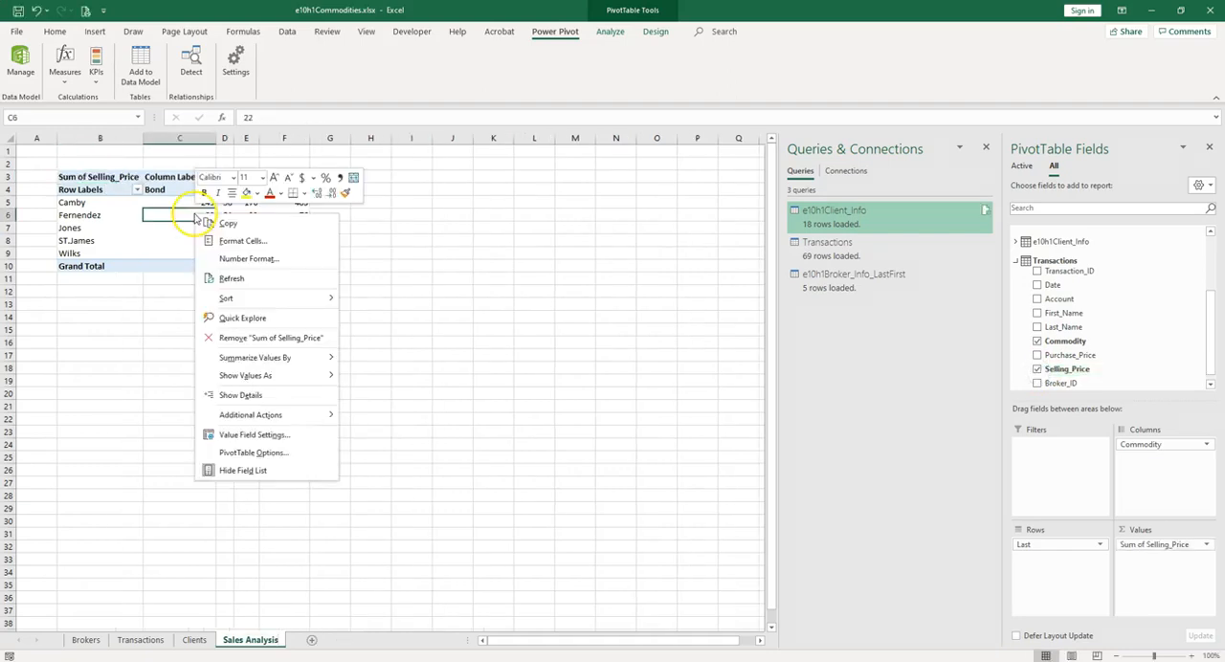
left_click(249, 259)
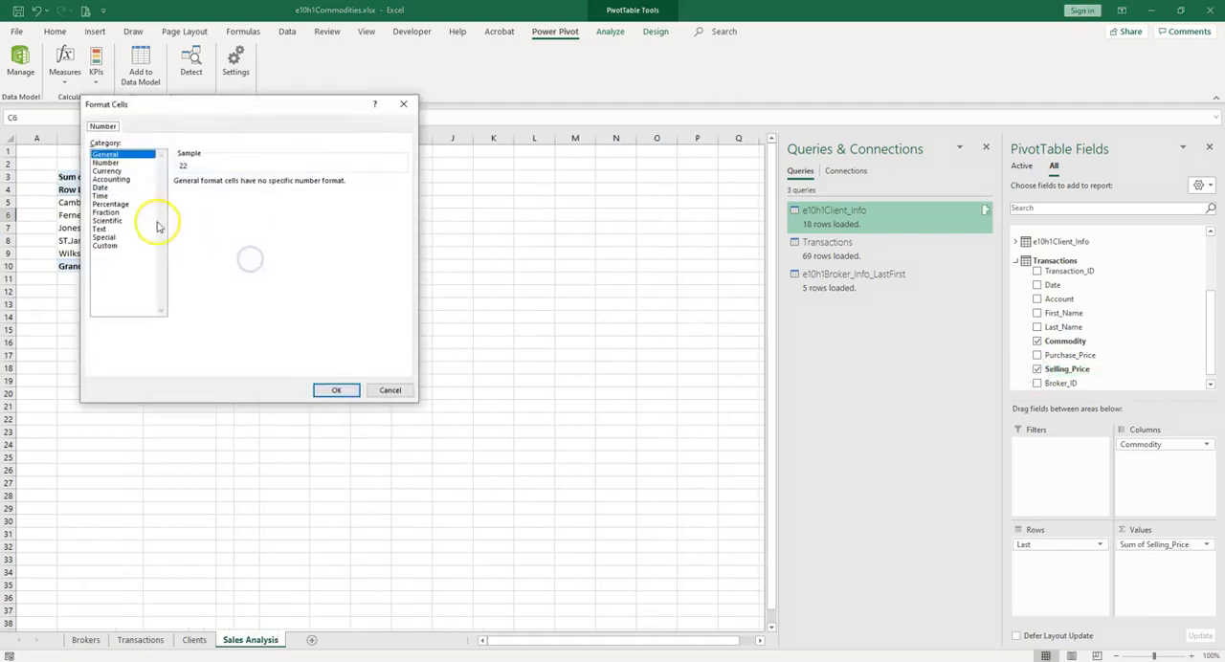
left_click(111, 179)
left_click(334, 390)
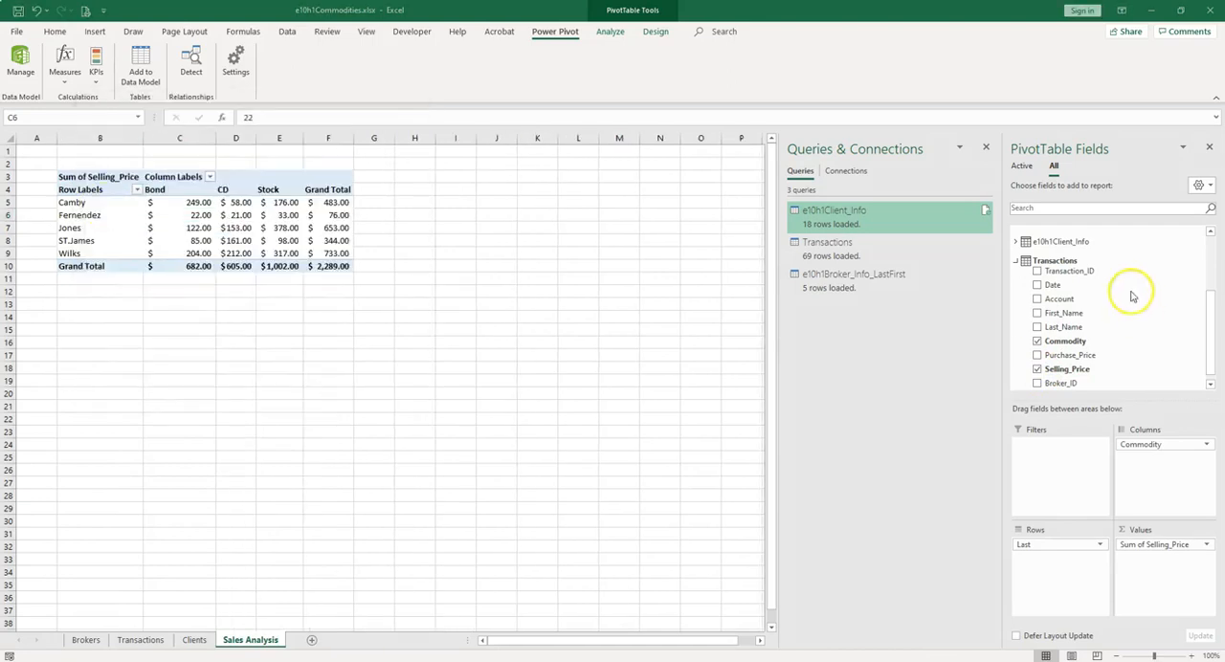
left_click_drag(1051, 285, 1067, 437)
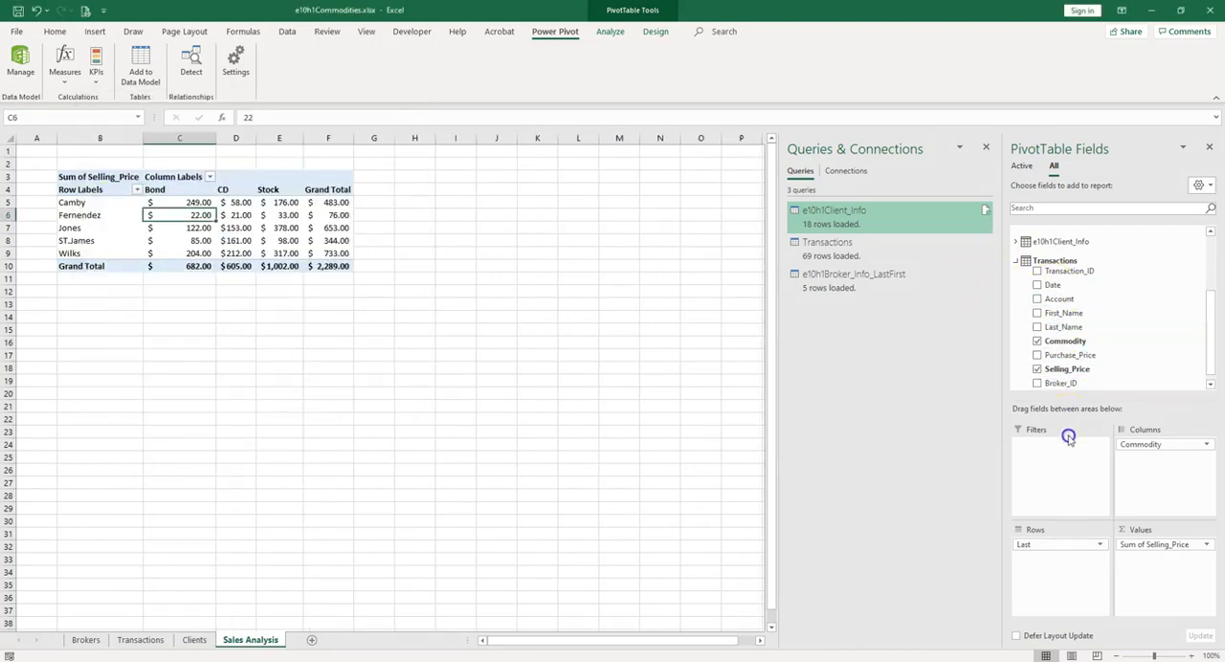
left_click_drag(1052, 284, 1031, 450)
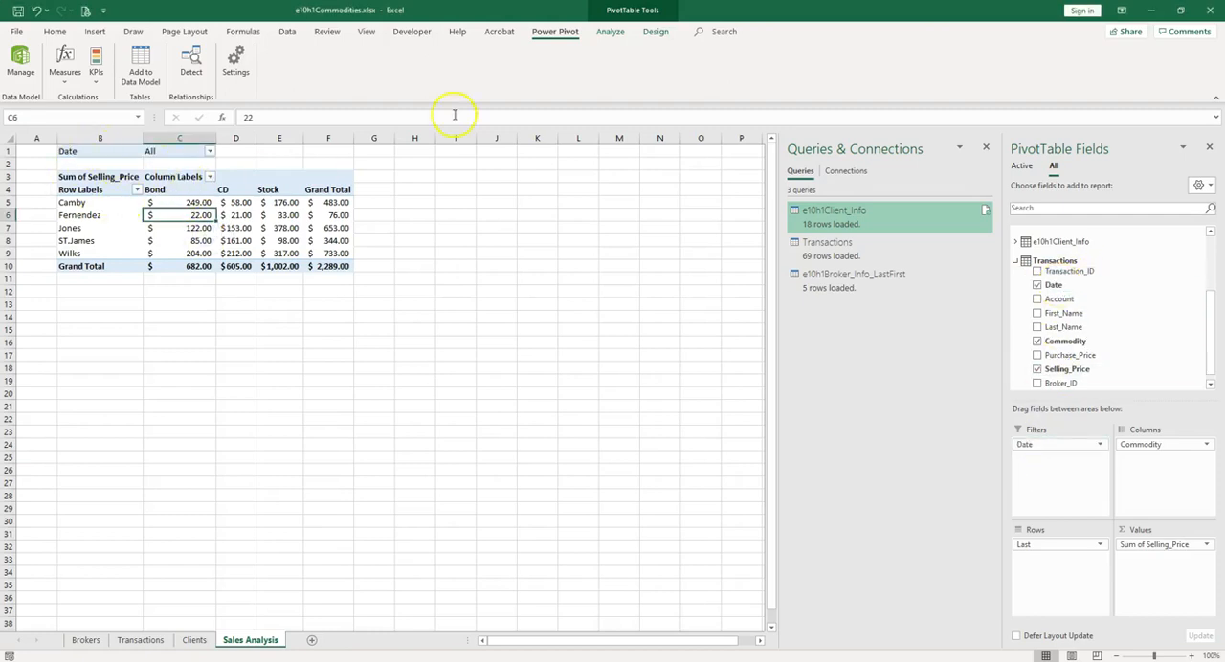
Step: Insert a clustered column PivotChart based on the PivotTable
left_click(609, 33)
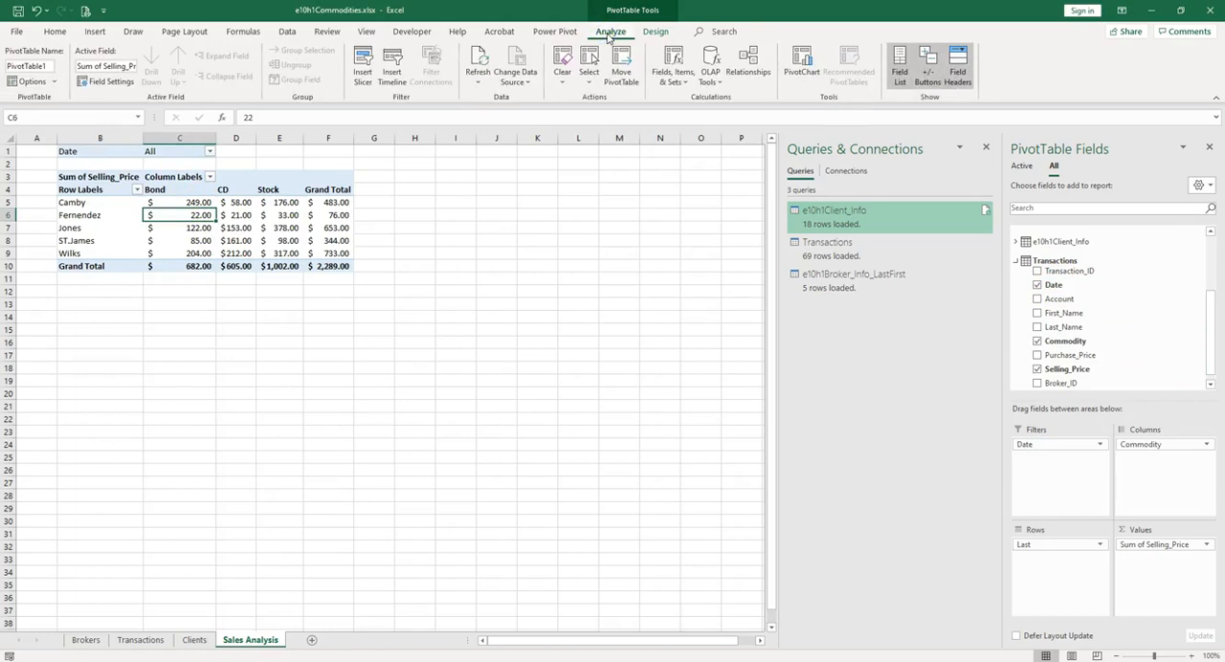
left_click(802, 67)
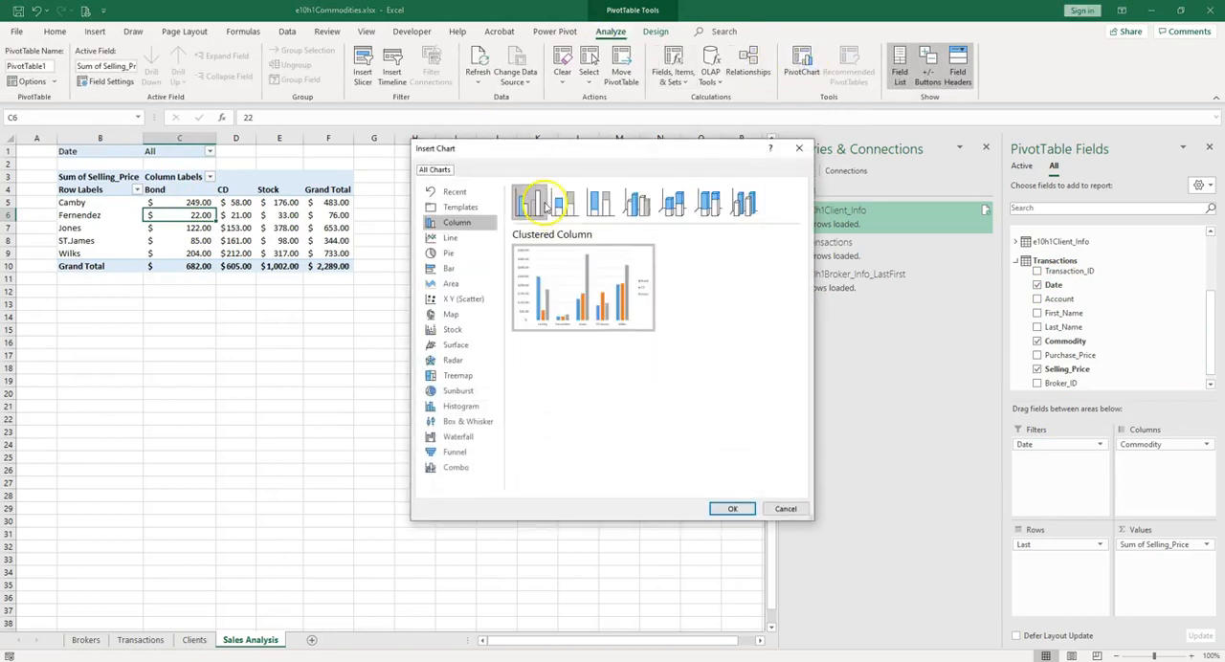
left_click(733, 508)
Step: Add a chart title to the PivotChart and set its text to Sales Data
left_click(557, 304)
left_click(591, 345)
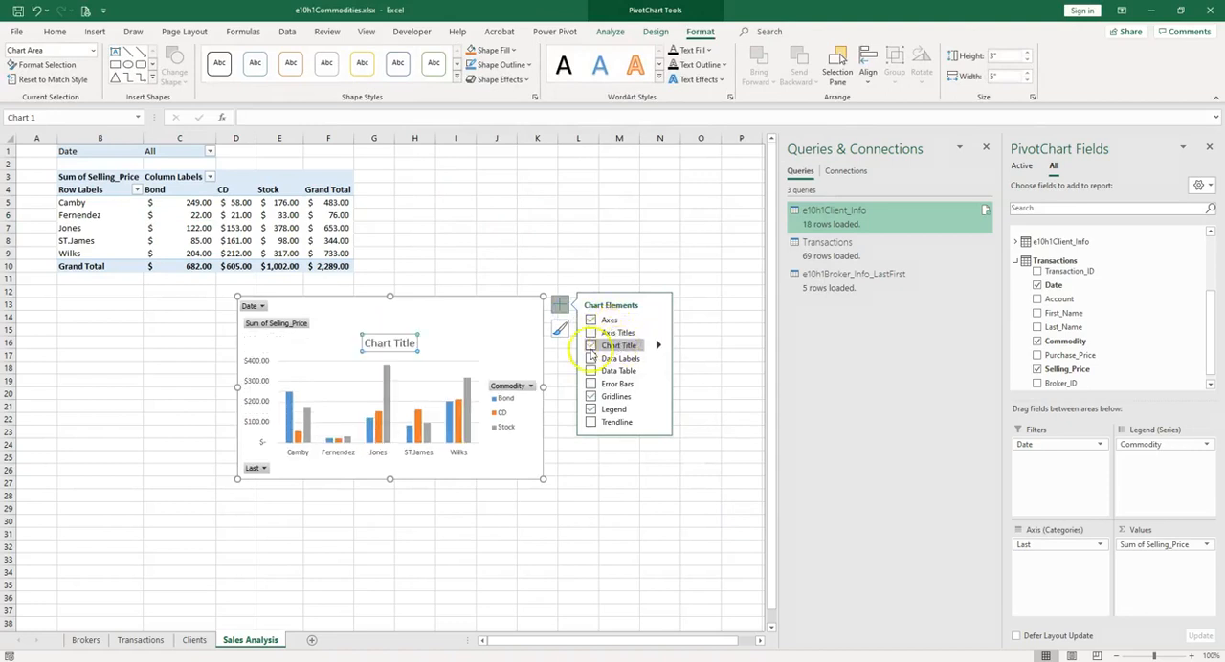
left_click_drag(416, 342, 362, 343)
type("Sales Data")
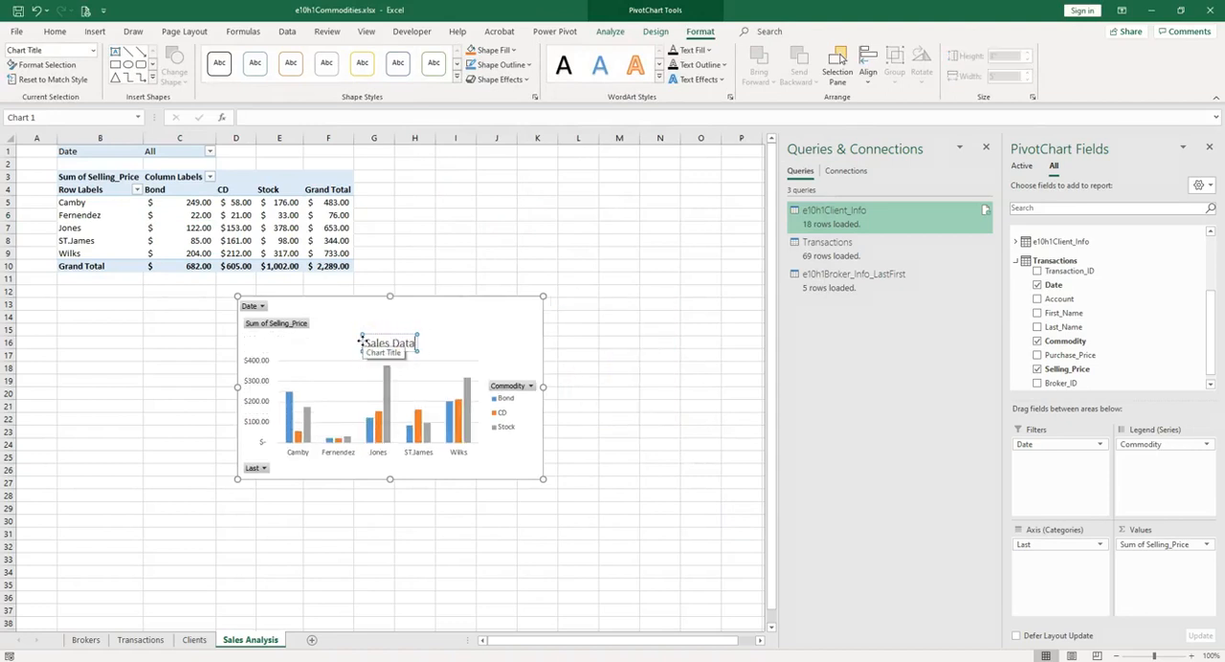